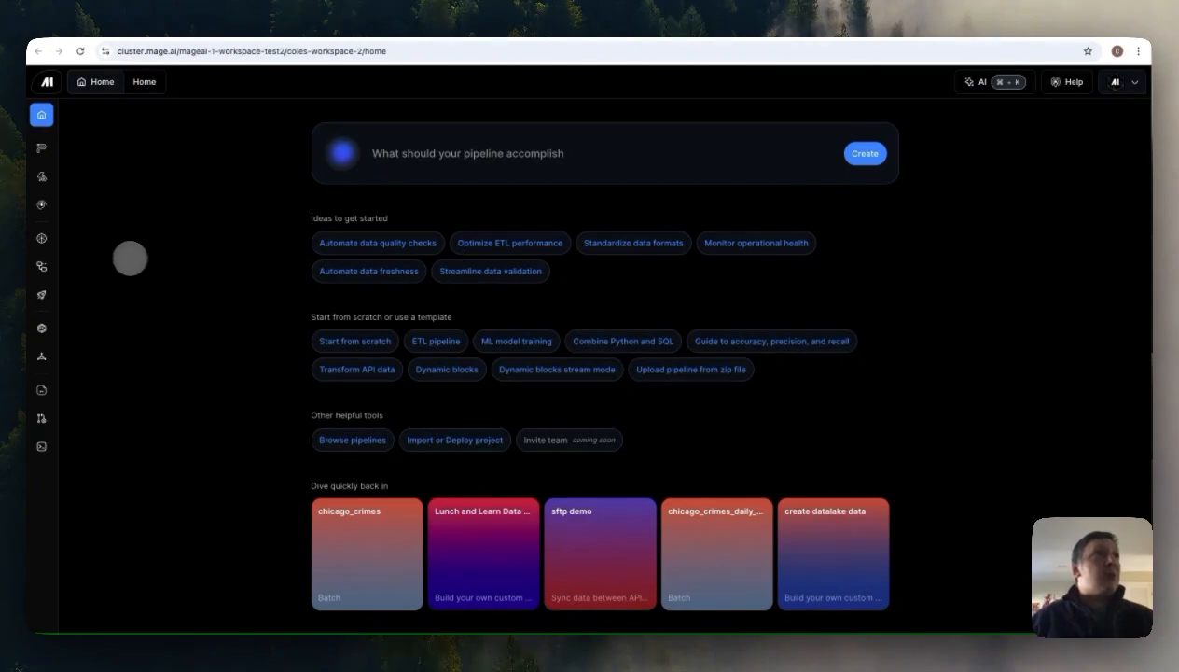
Step: Start a new pipeline from scratch and set its type to Data integration
mouse_move(37, 202)
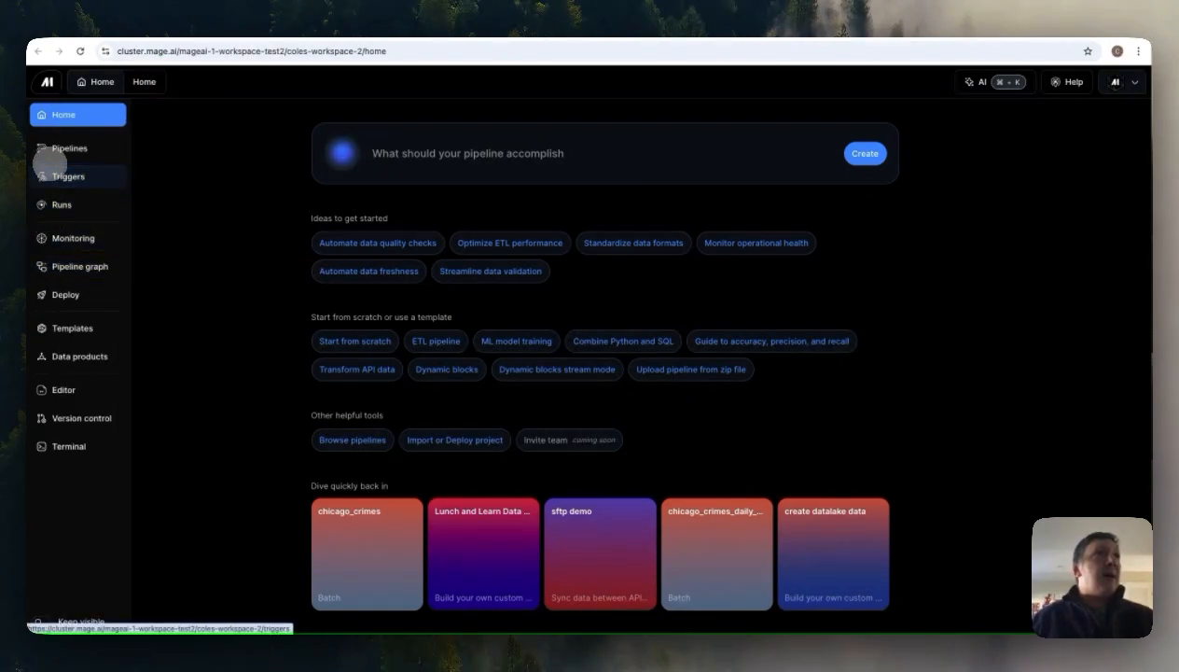
left_click(51, 150)
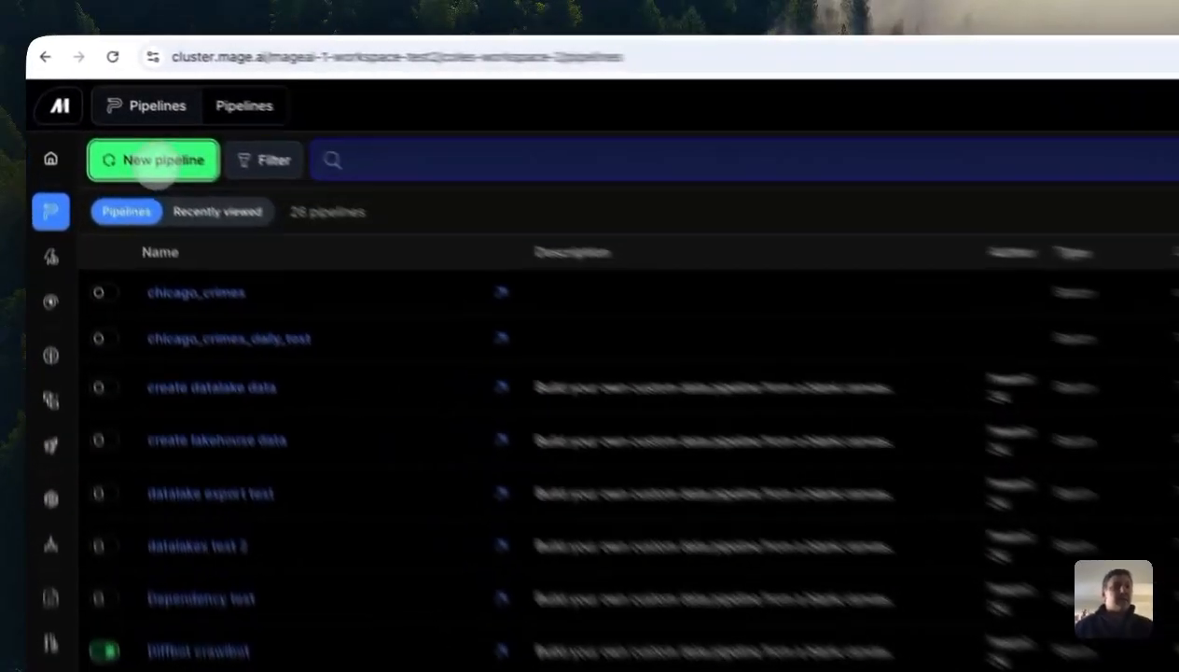
left_click(154, 164)
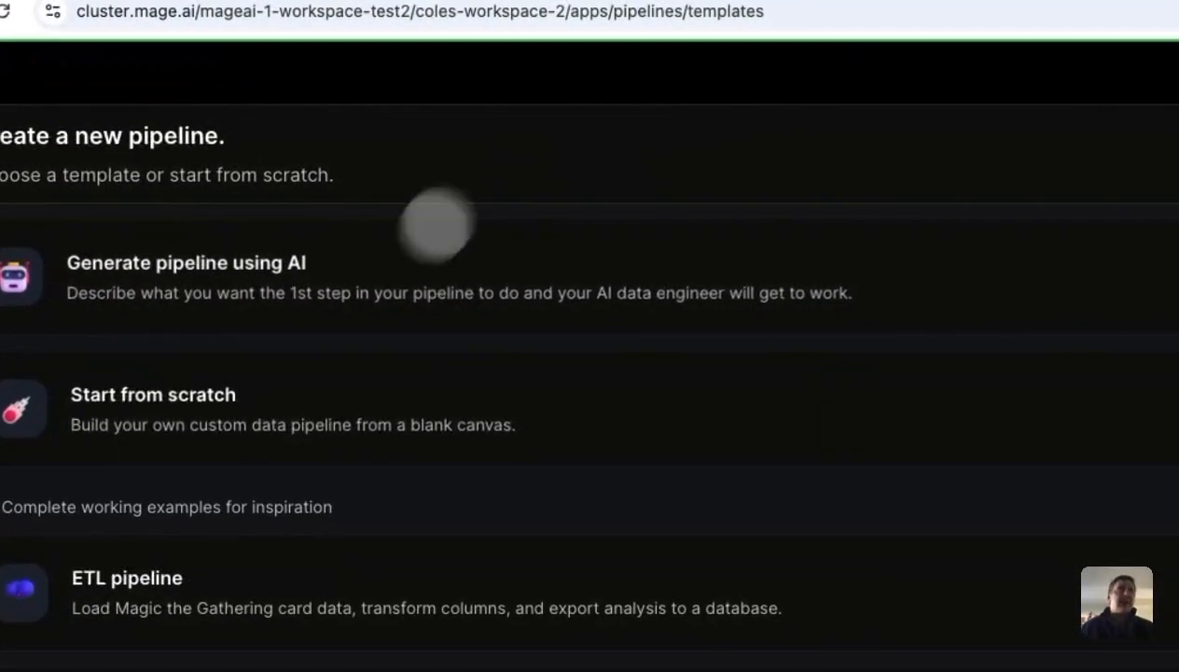
left_click(333, 408)
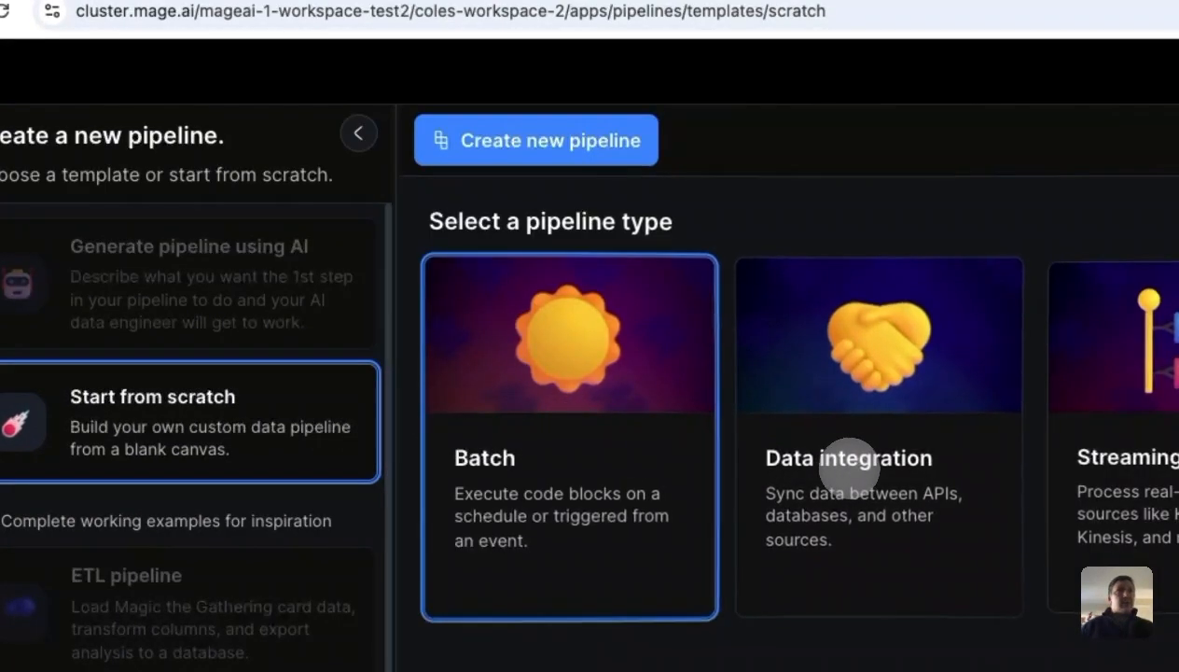
left_click(842, 459)
Step: Name the pipeline "sftp video" and create it
left_click_drag(743, 403, 407, 397)
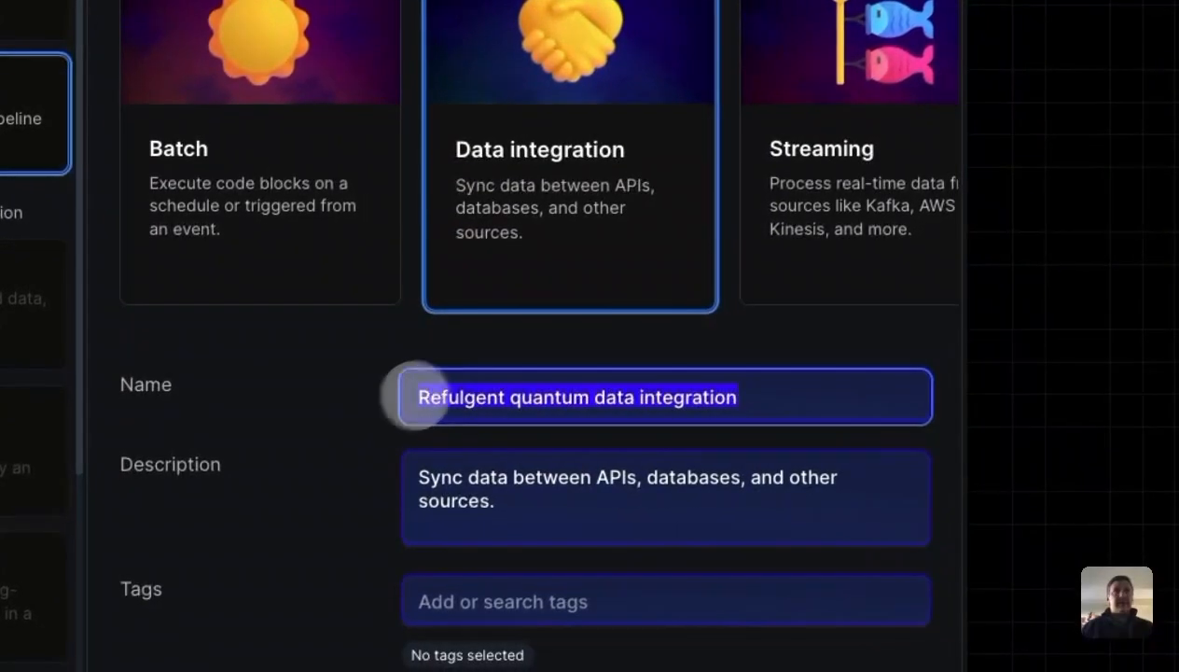
key("BackSpace")
key("BackSpace")
type("sftp")
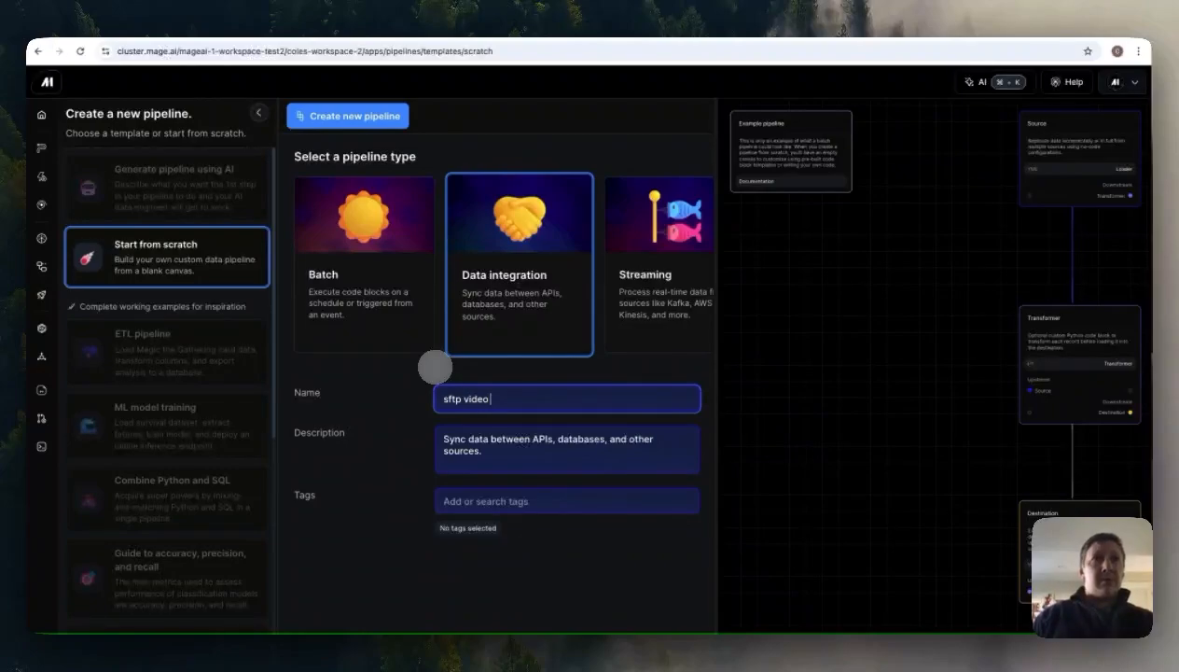
type(" video")
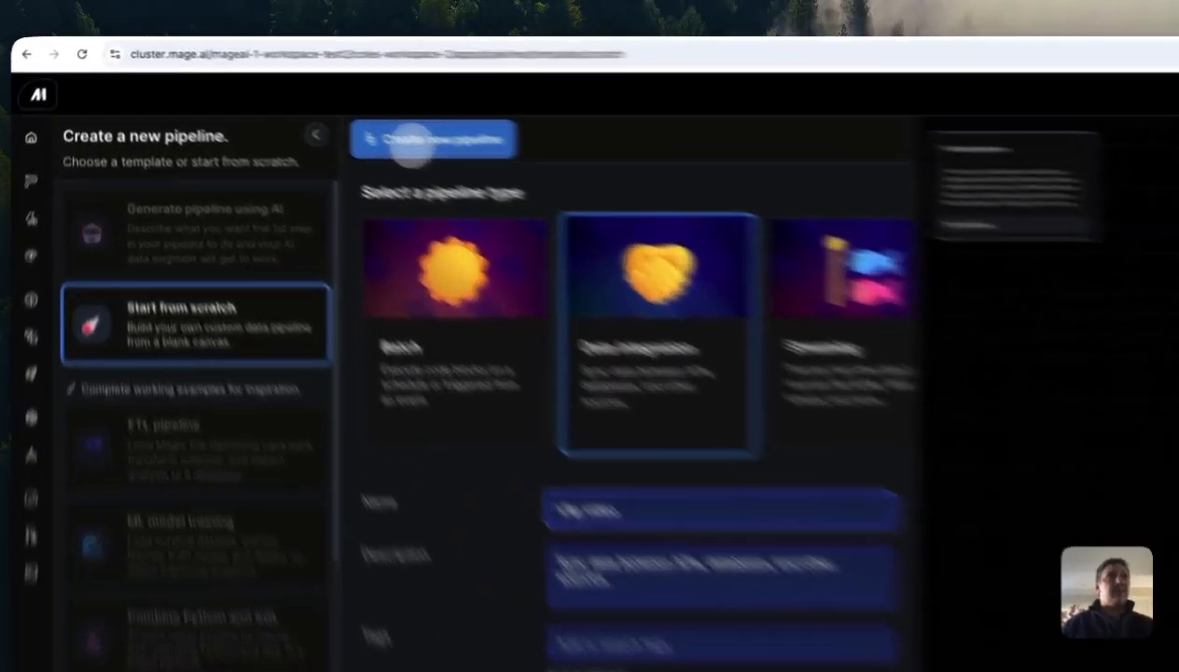
left_click(401, 140)
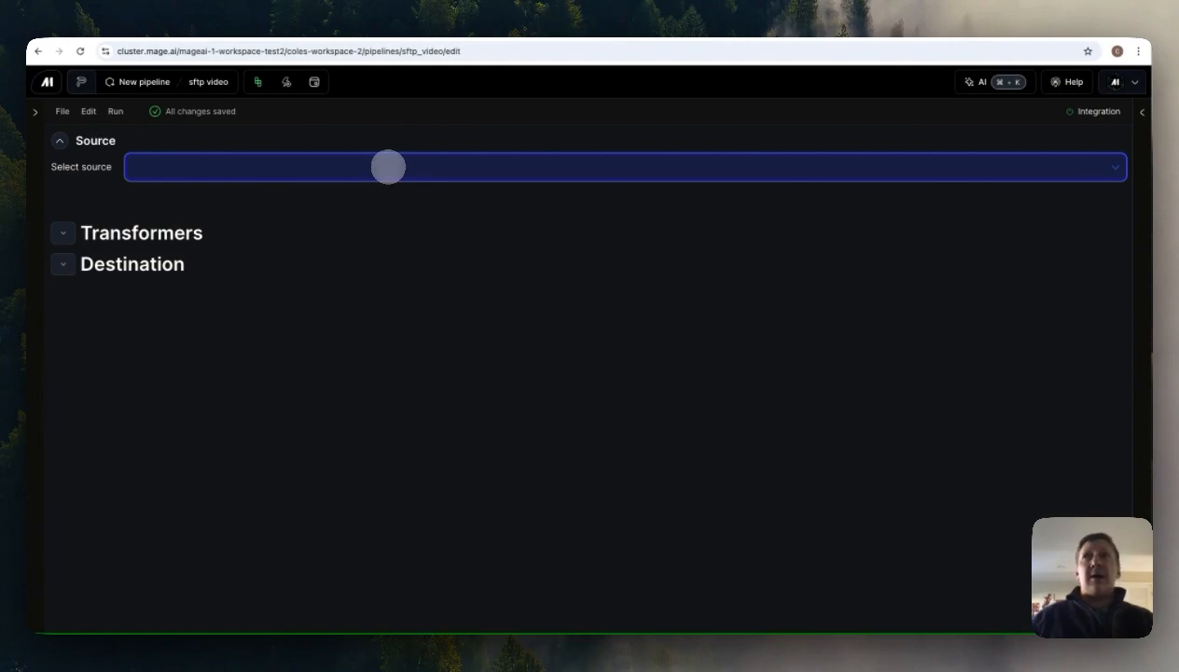
Step: Set the pipeline's source to Sftp
left_click(388, 166)
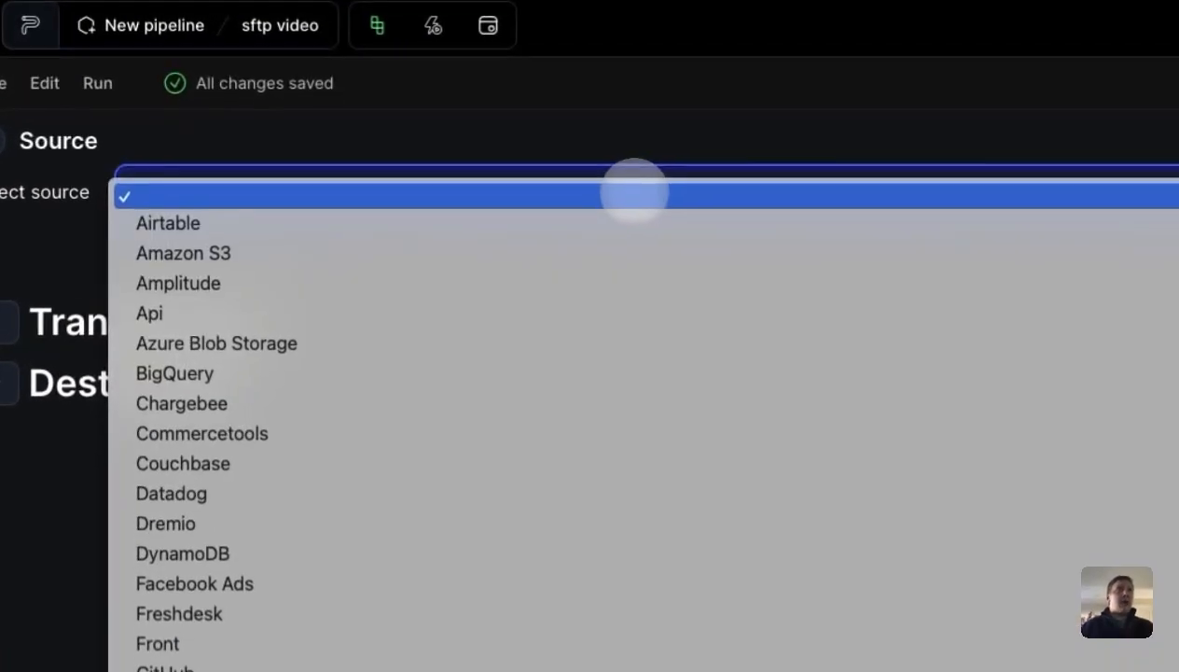
scroll(541, 439, "down", 5)
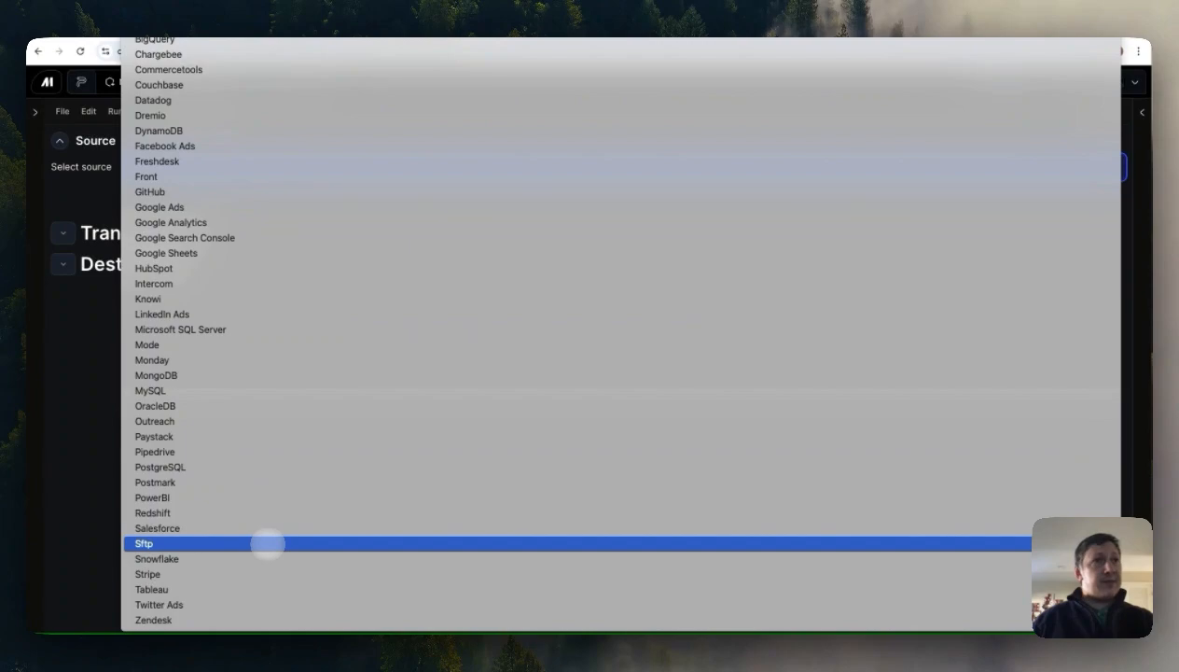
left_click(267, 543)
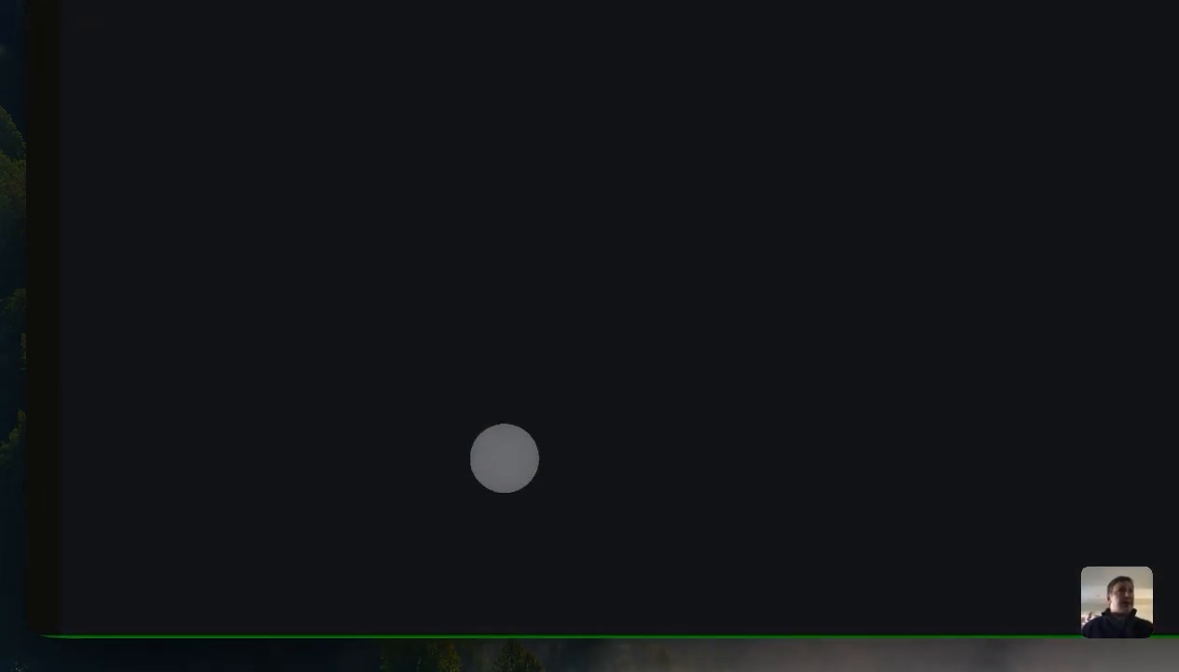
Step: Replace the sample configuration with host 2.tcp.ngrok.io, port 19305, the username, the SFTP_PASSWORD secret variable, table fetch_golf_player_data in /Export/SubFolder and start date 2024-01-01
scroll(508, 455, "up", 4)
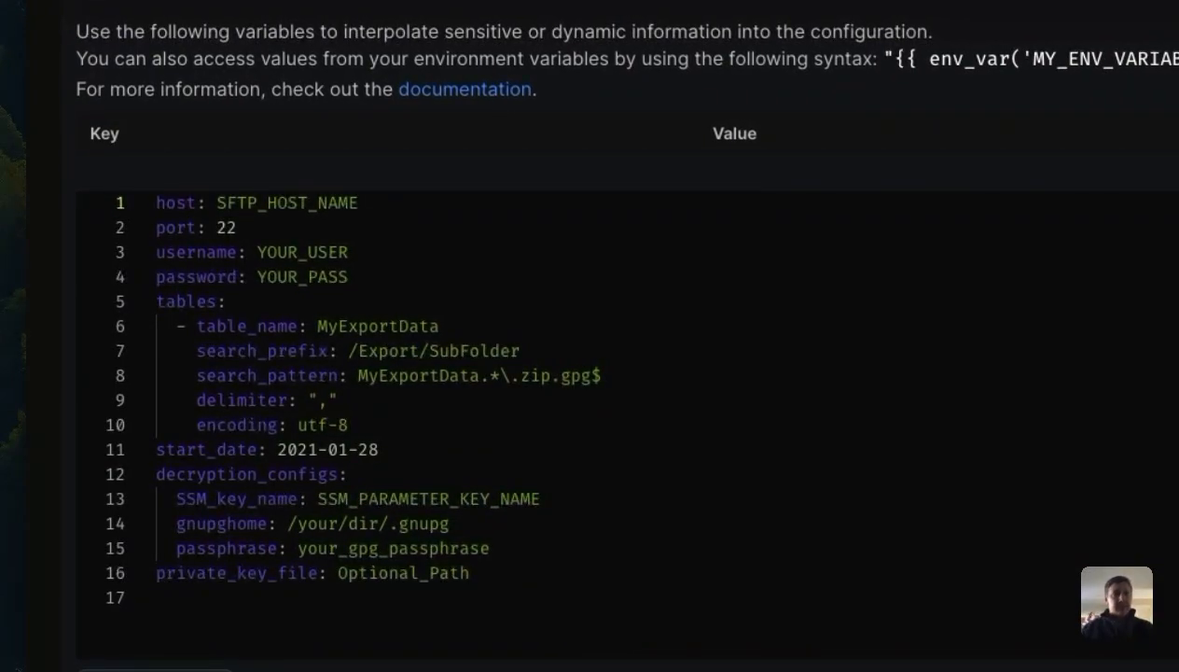
left_click_drag(471, 573, 429, 573)
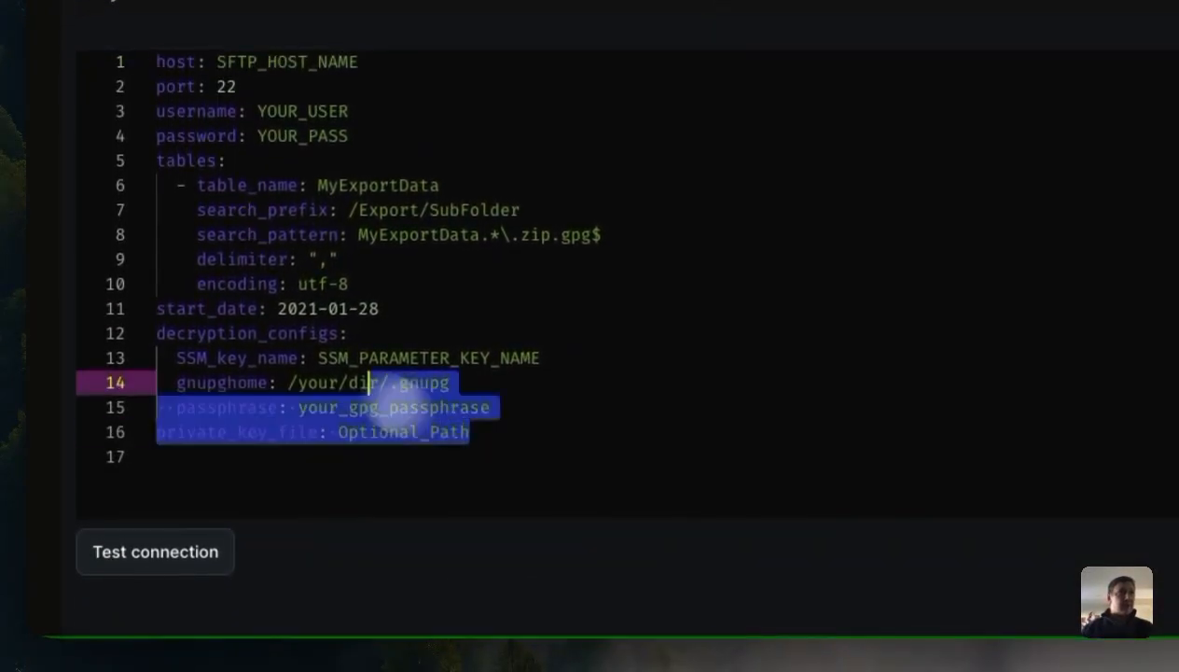
key("ctrl+a")
key("ctrl+v")
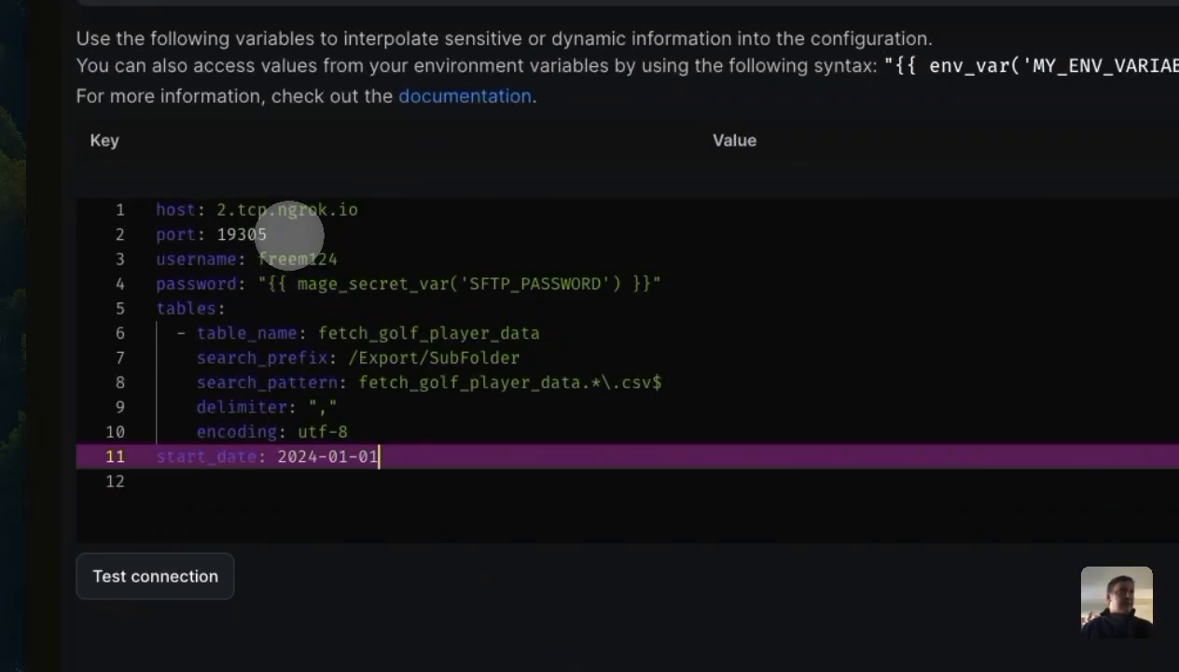
left_click(244, 478)
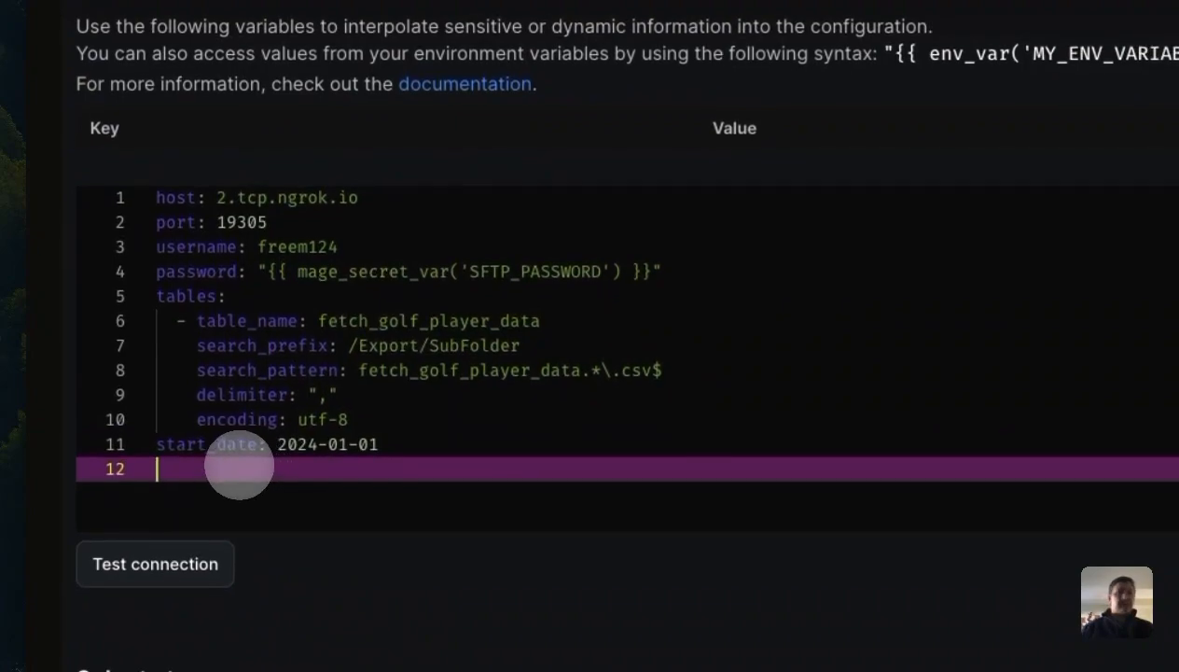
key("BackSpace")
Step: Review the source configuration's host, port, credentials, table name, search prefix, search pattern, delimiter, encoding and start date
left_click_drag(268, 221, 142, 197)
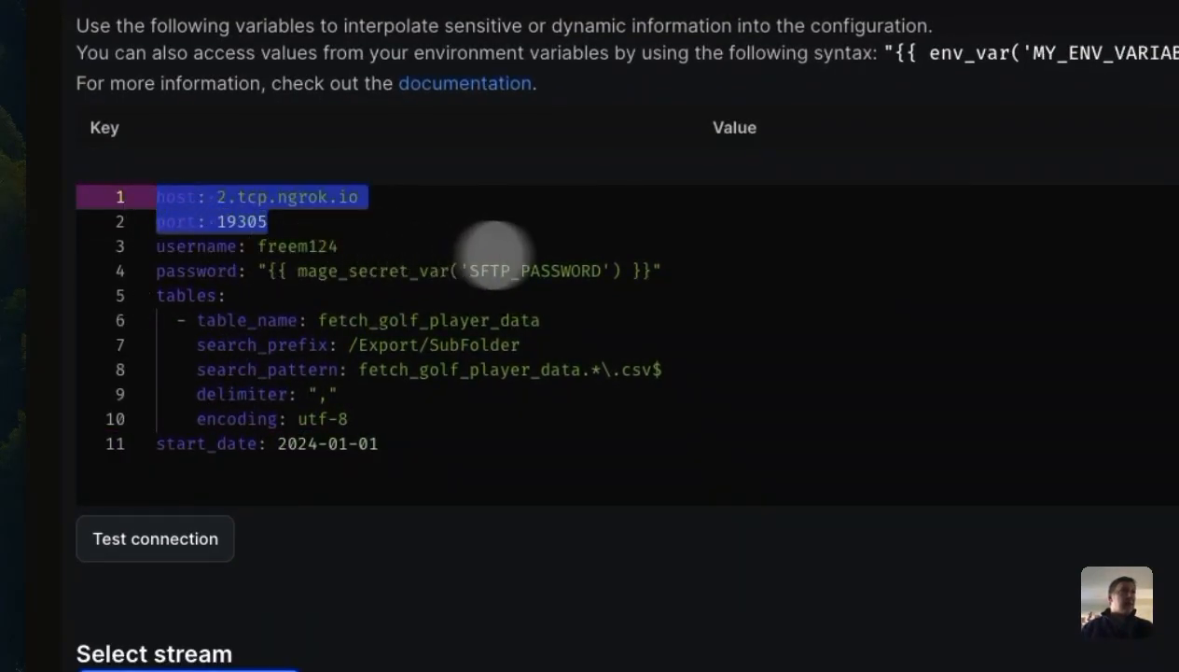
left_click_drag(684, 281, 158, 259)
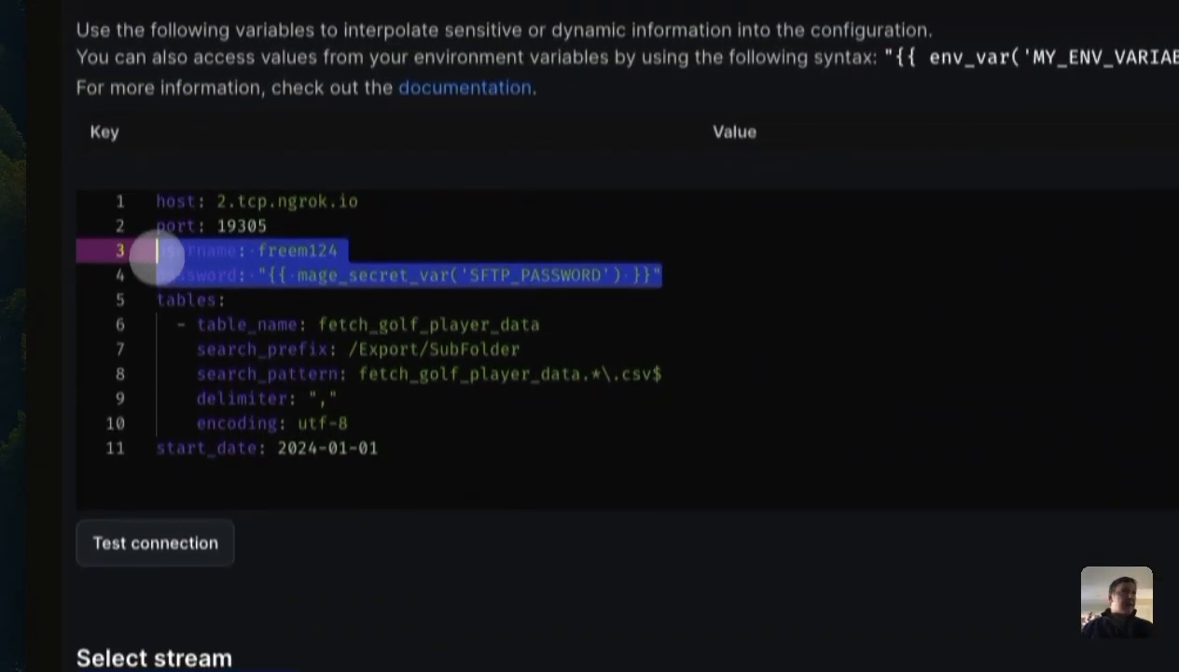
left_click(368, 300)
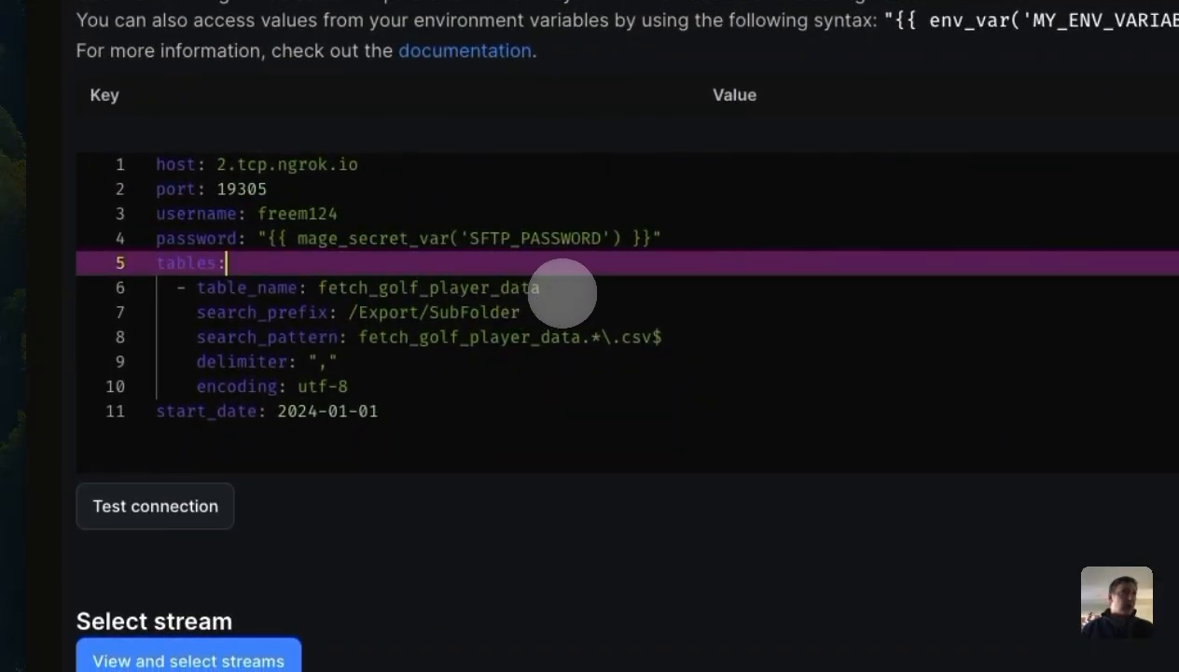
left_click_drag(565, 292, 325, 300)
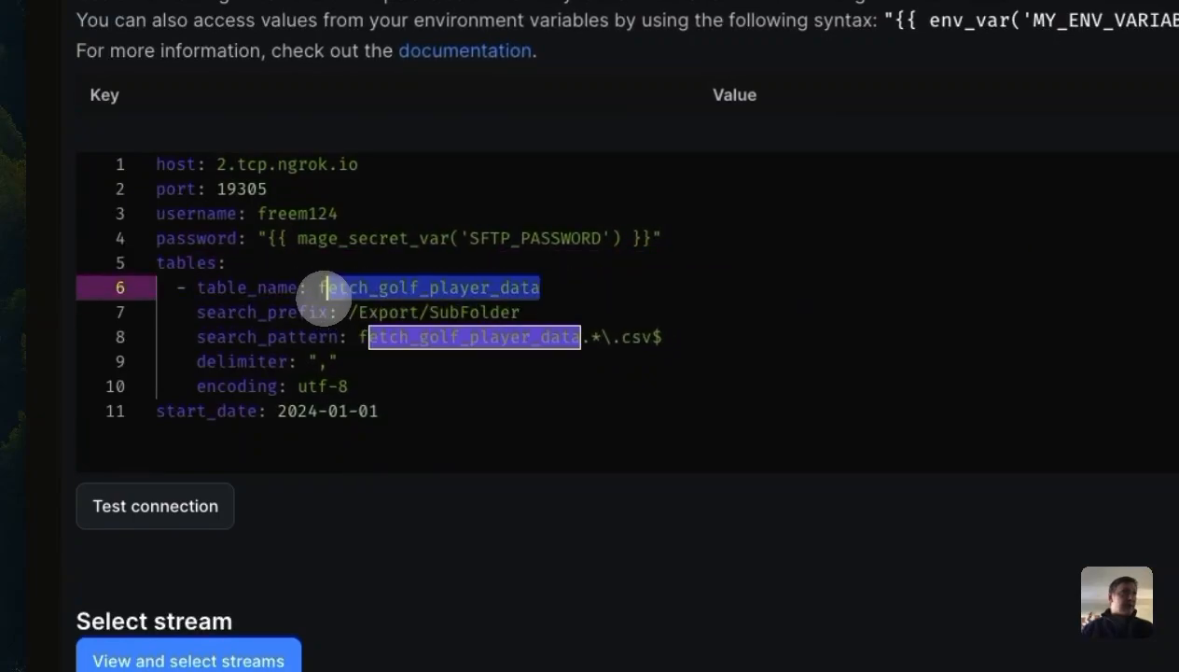
left_click(539, 312)
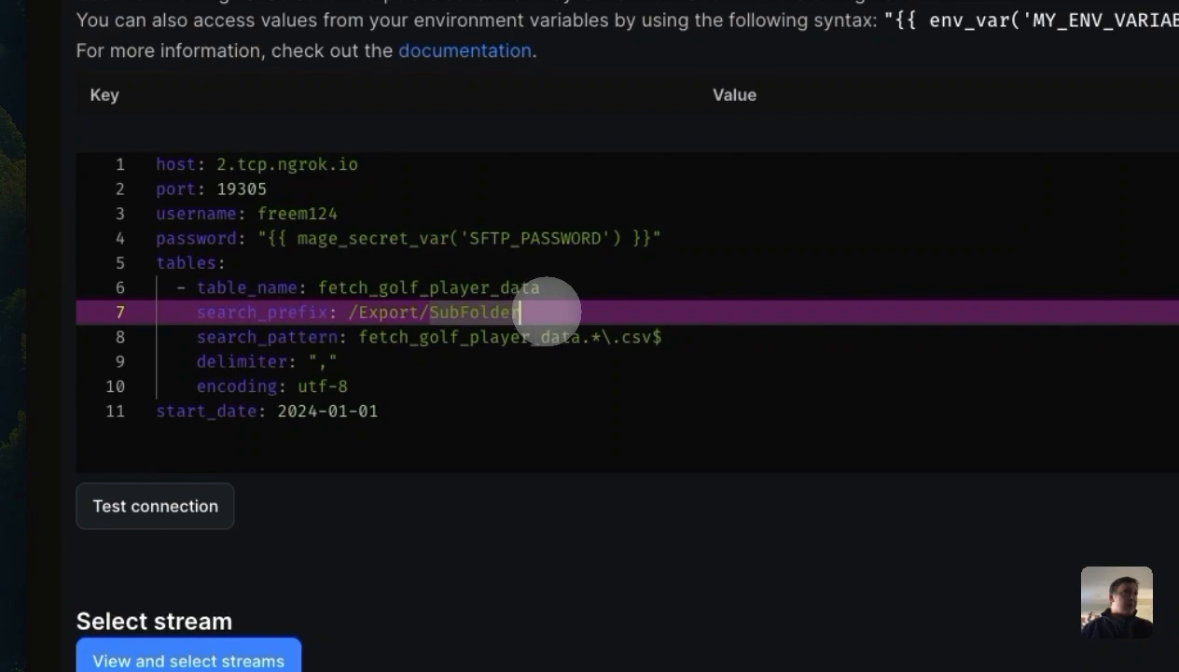
left_click_drag(524, 314, 347, 311)
left_click(525, 417)
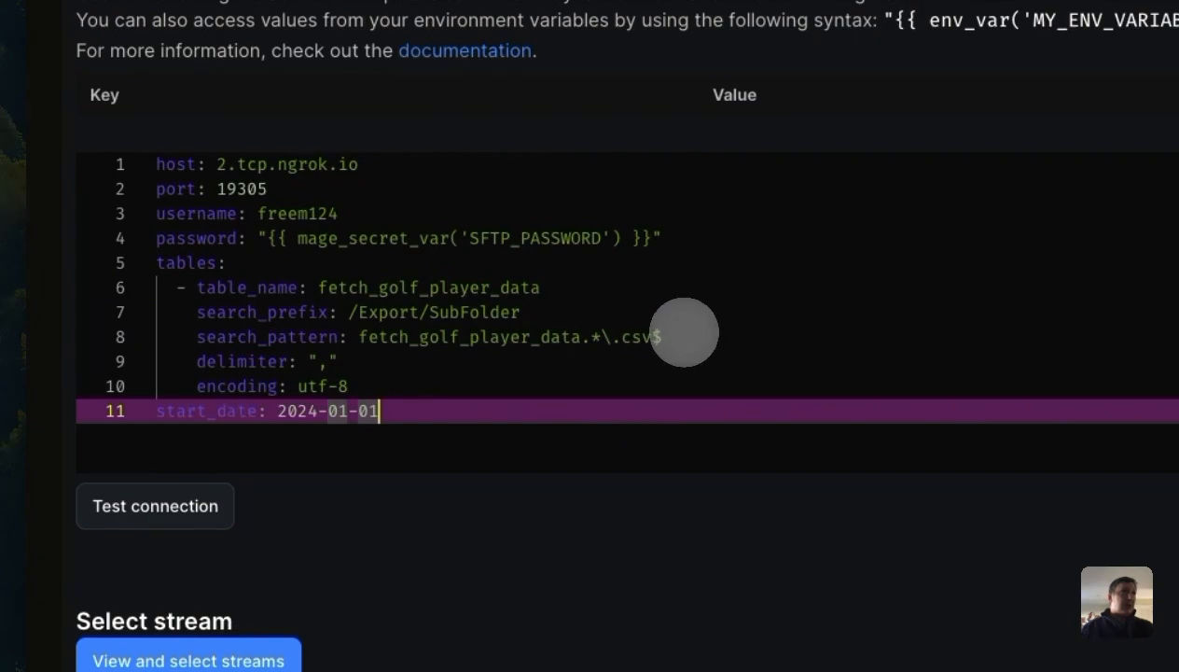
left_click_drag(664, 337, 369, 334)
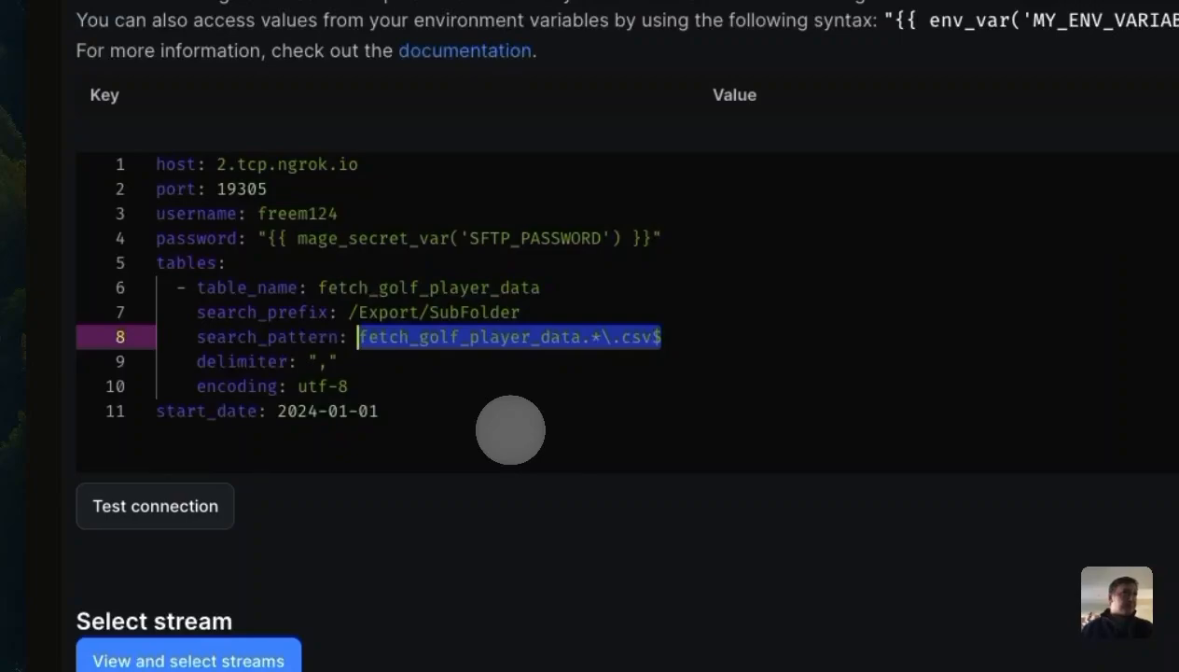
left_click_drag(375, 366, 306, 367)
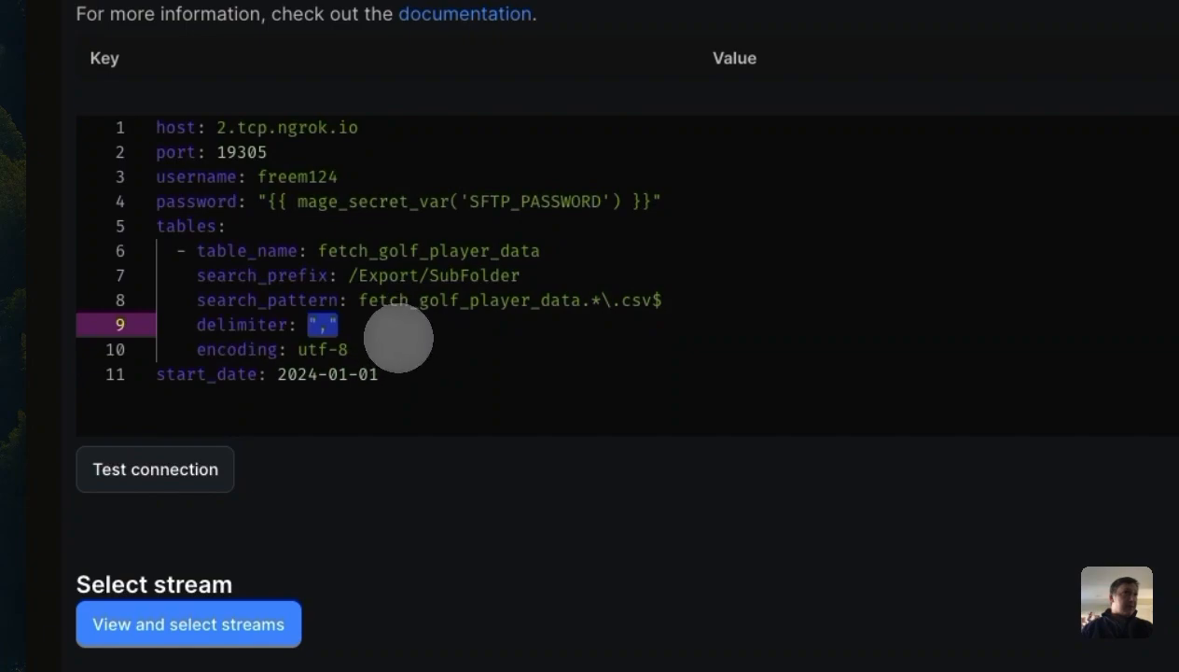
left_click_drag(398, 346, 297, 348)
left_click_drag(414, 370, 144, 380)
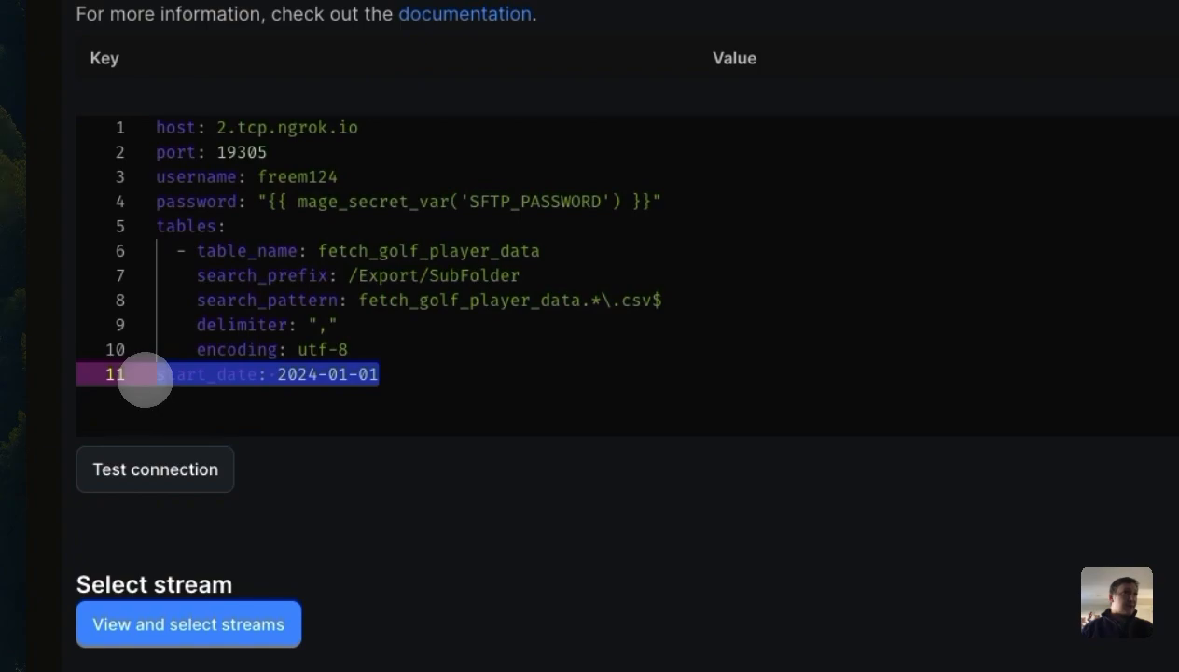
left_click(408, 373)
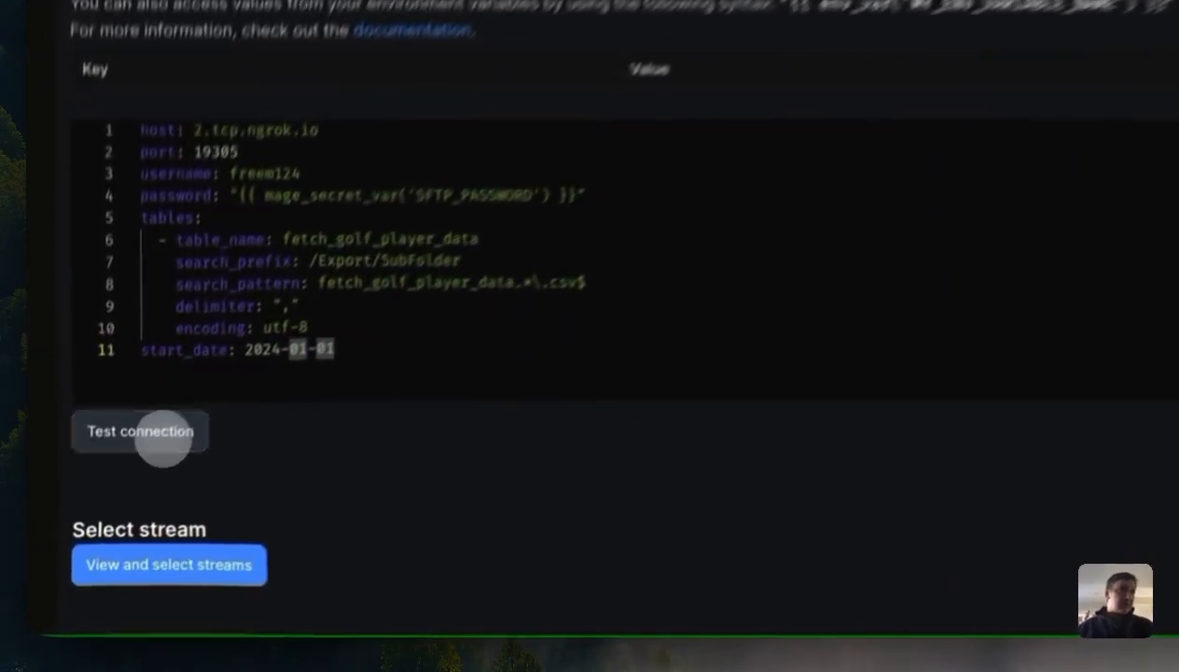
Step: Test the SFTP source connection and check fetch_golf_player_data.csv in the Export/SubFolder directory in Finder
left_click(103, 519)
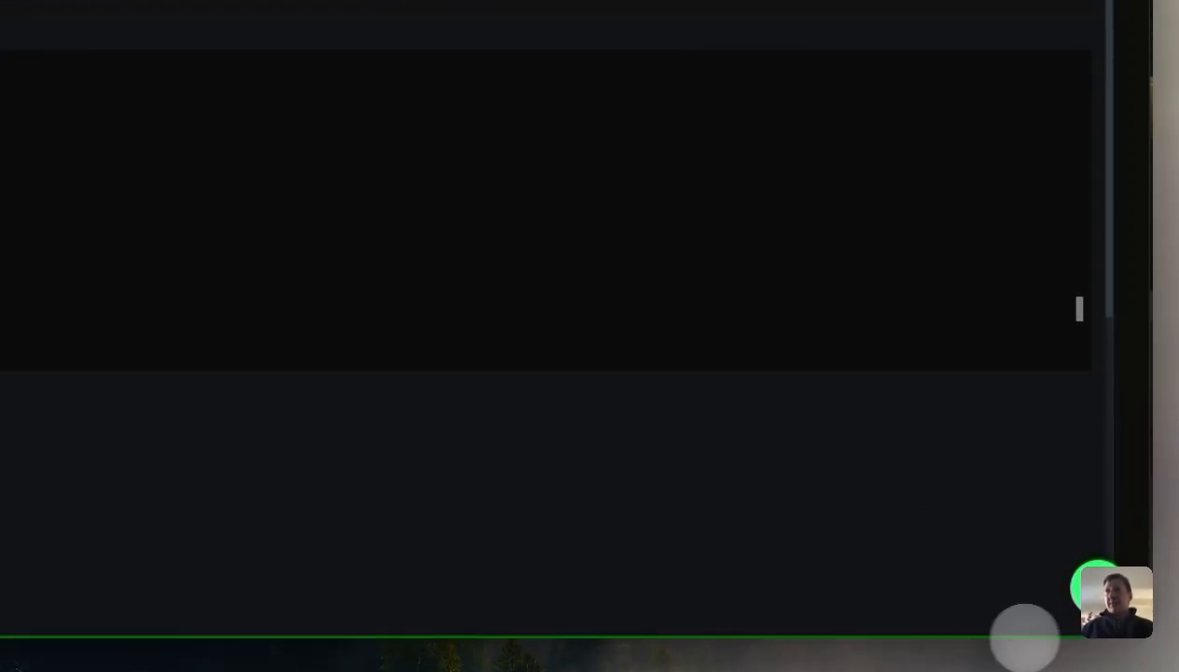
left_click(1049, 617)
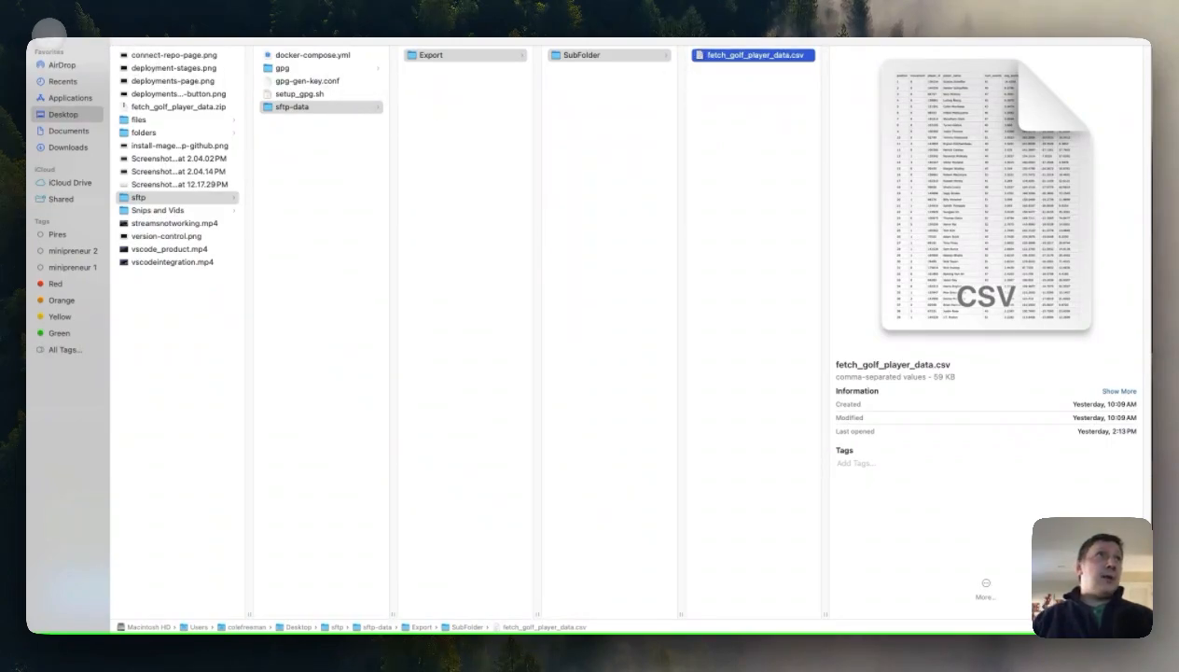
left_click(47, 35)
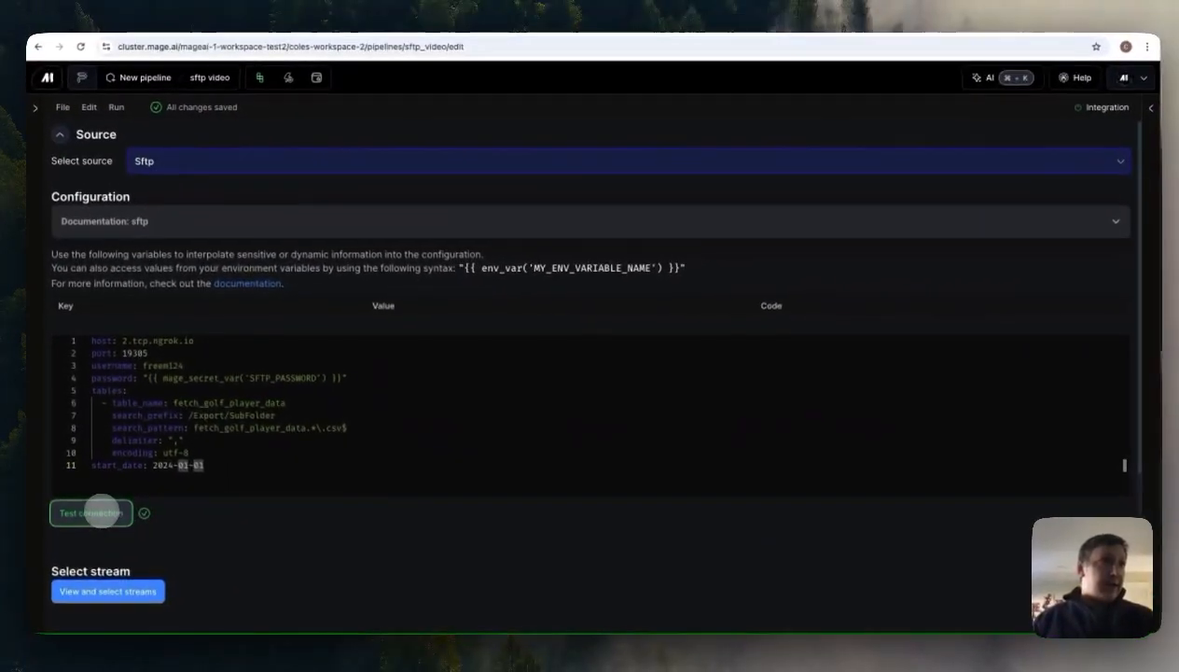
Step: Select the fetch_golf_player_data stream to sync and confirm the selection
scroll(105, 513, "down", 4)
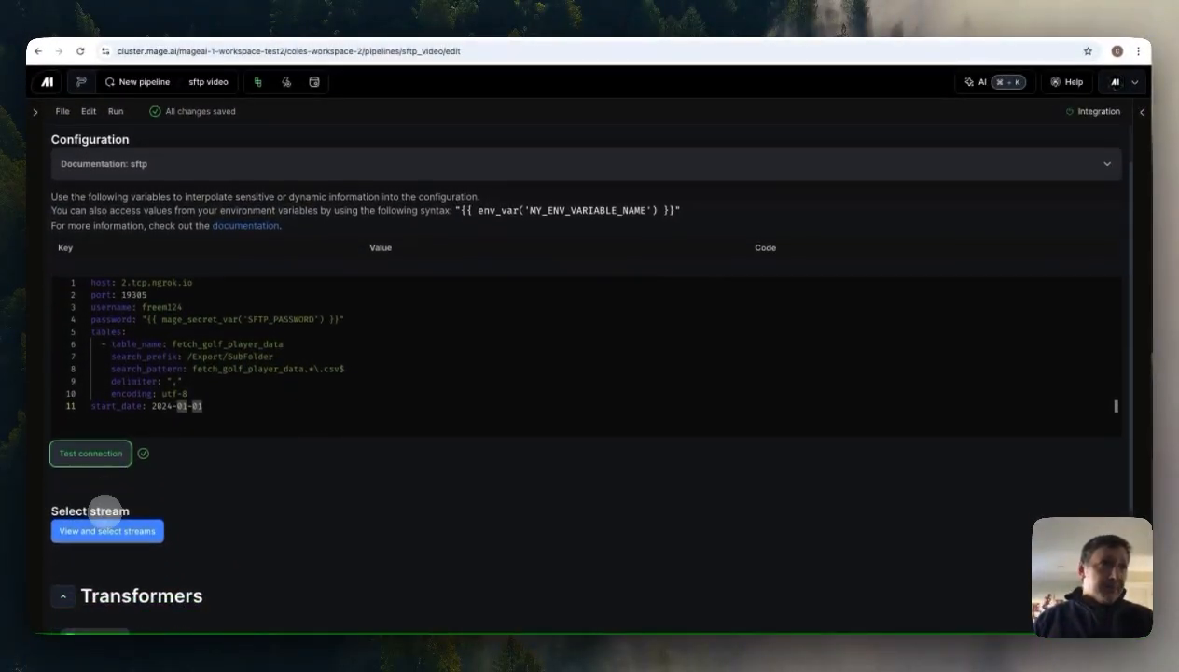
left_click(129, 429)
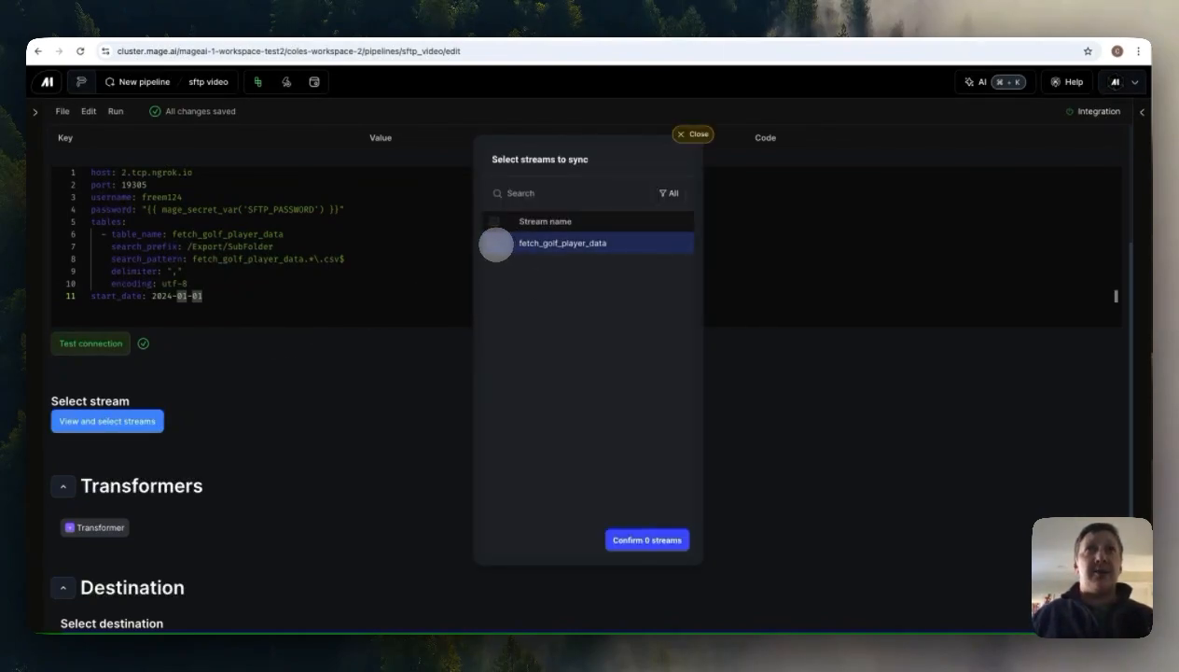
left_click(495, 244)
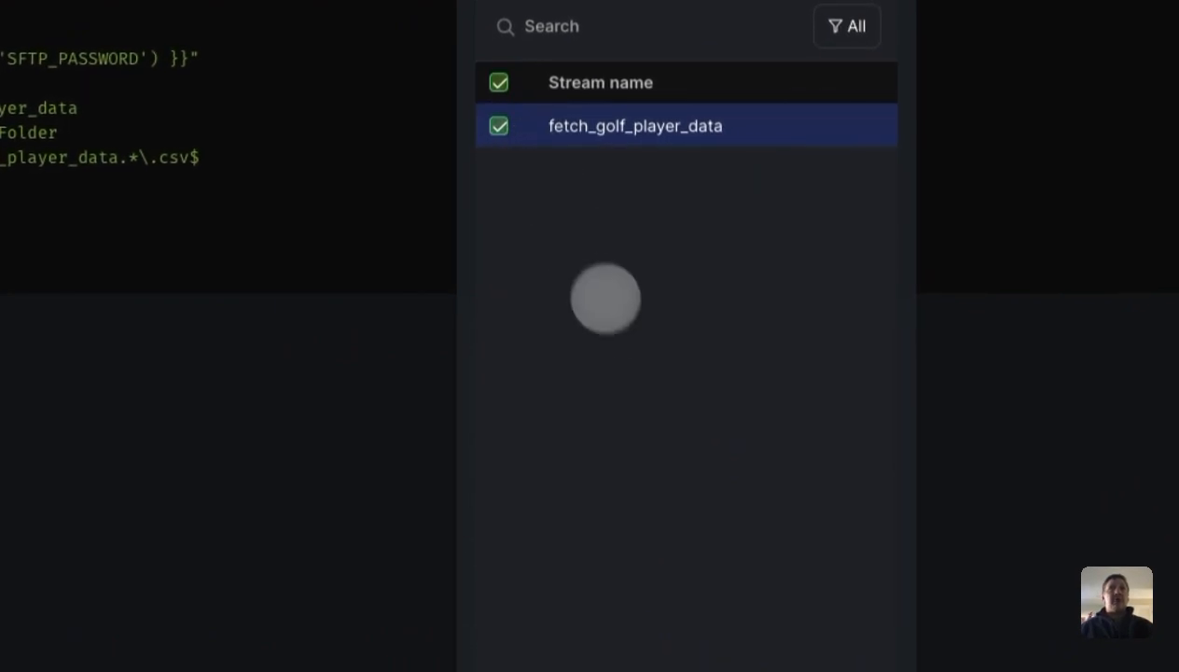
left_click(673, 459)
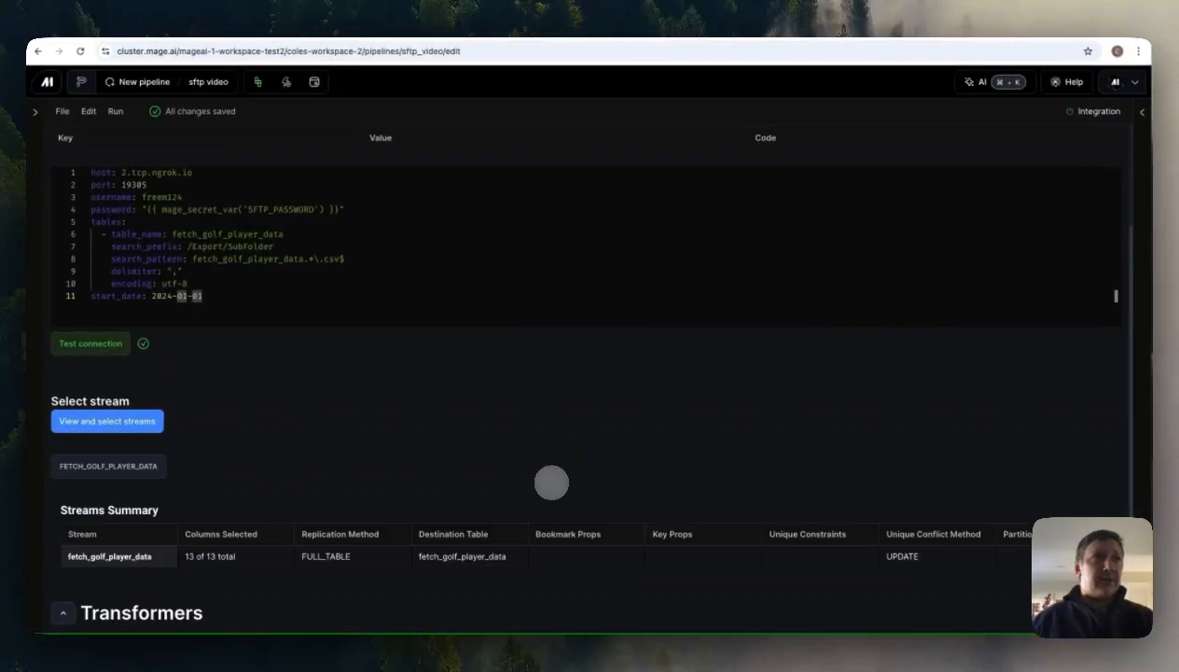
Step: Exclude the _sdc_extra, _sdc_source_file, _sdc_source_last_modified and _sdc_source_lineno columns from the fetch_golf_player_data stream
scroll(551, 482, "down", 10)
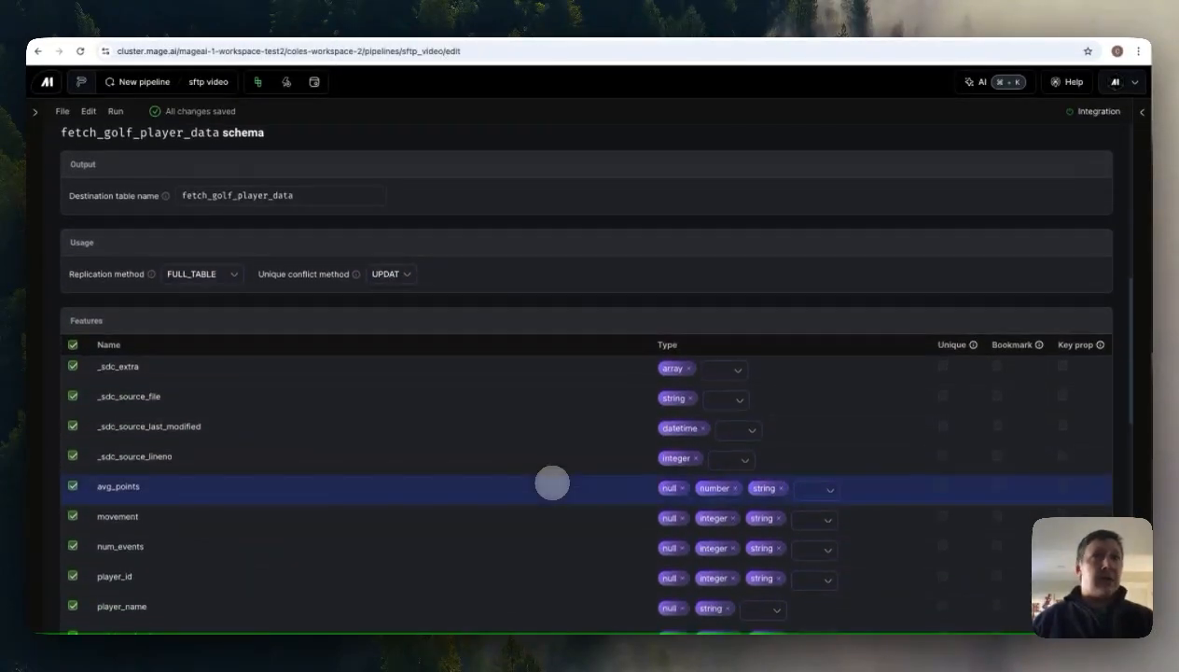
scroll(552, 482, "up", 1)
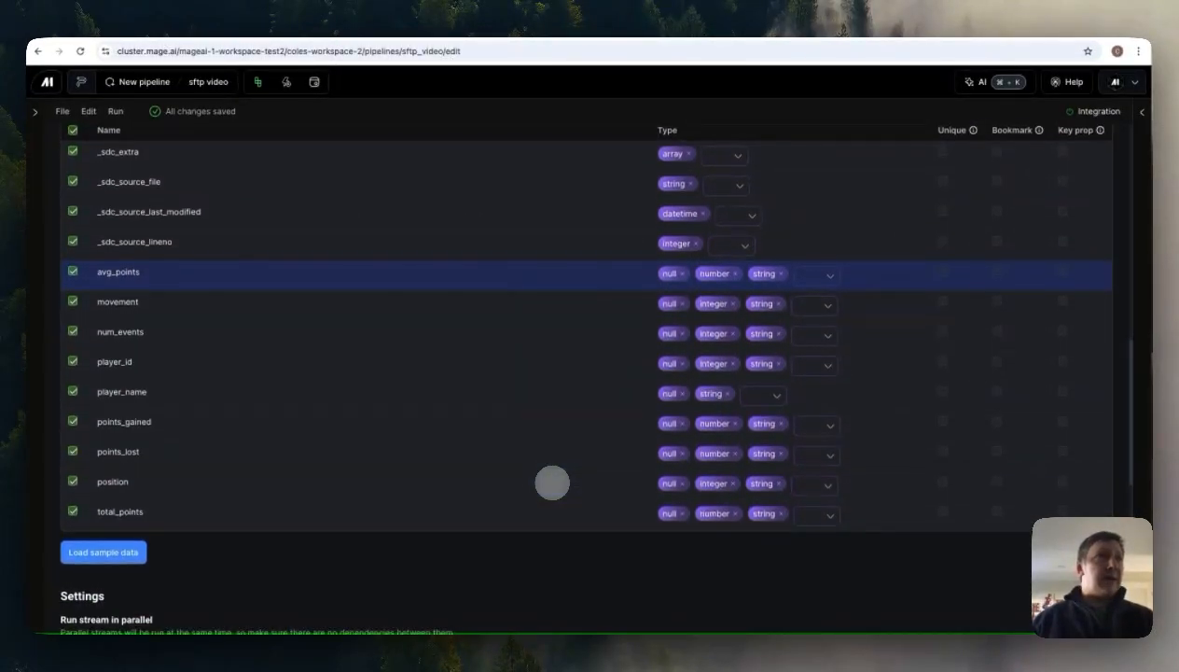
scroll(551, 482, "up", 1)
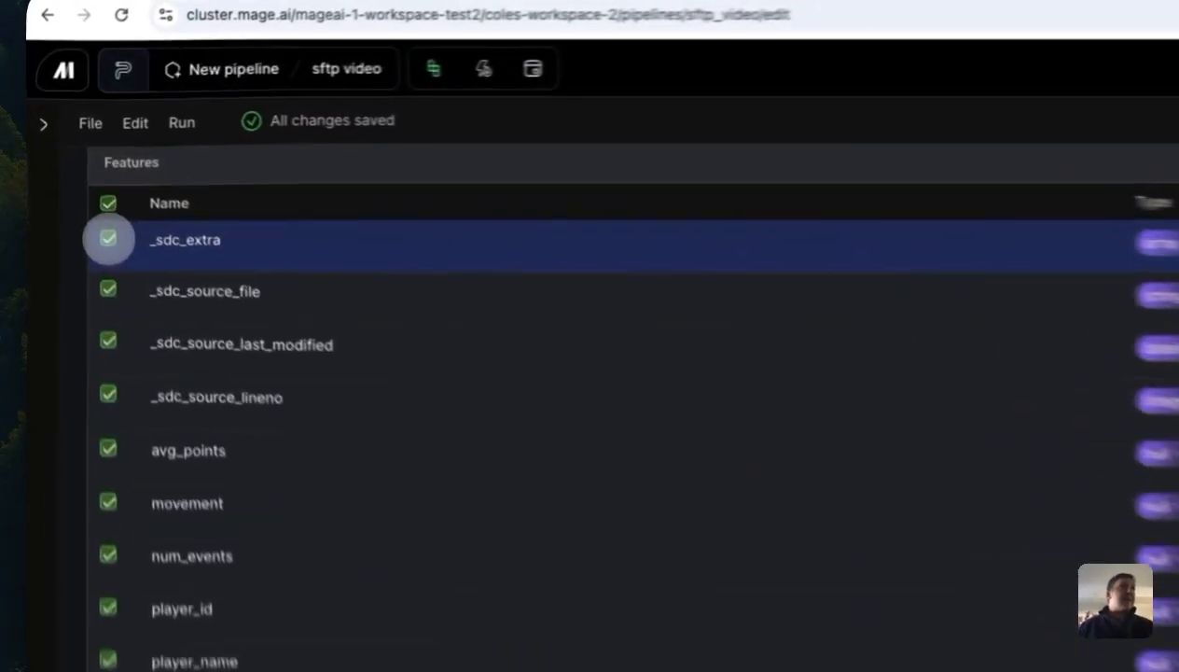
left_click(73, 180)
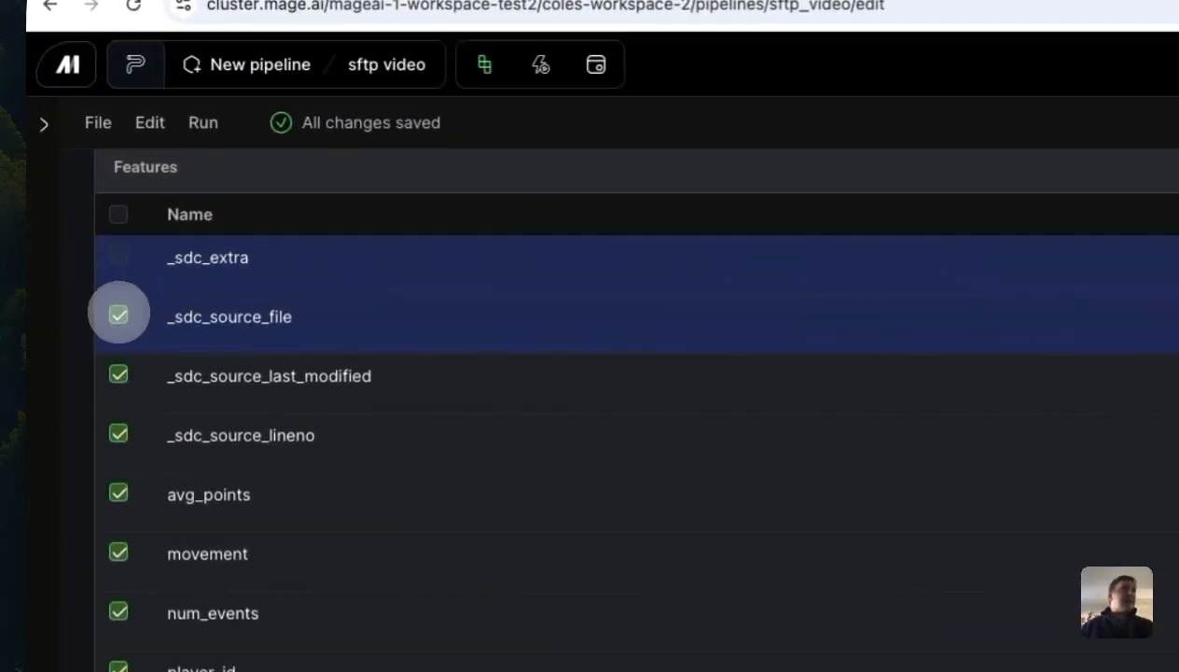
left_click(73, 209)
left_click(119, 377)
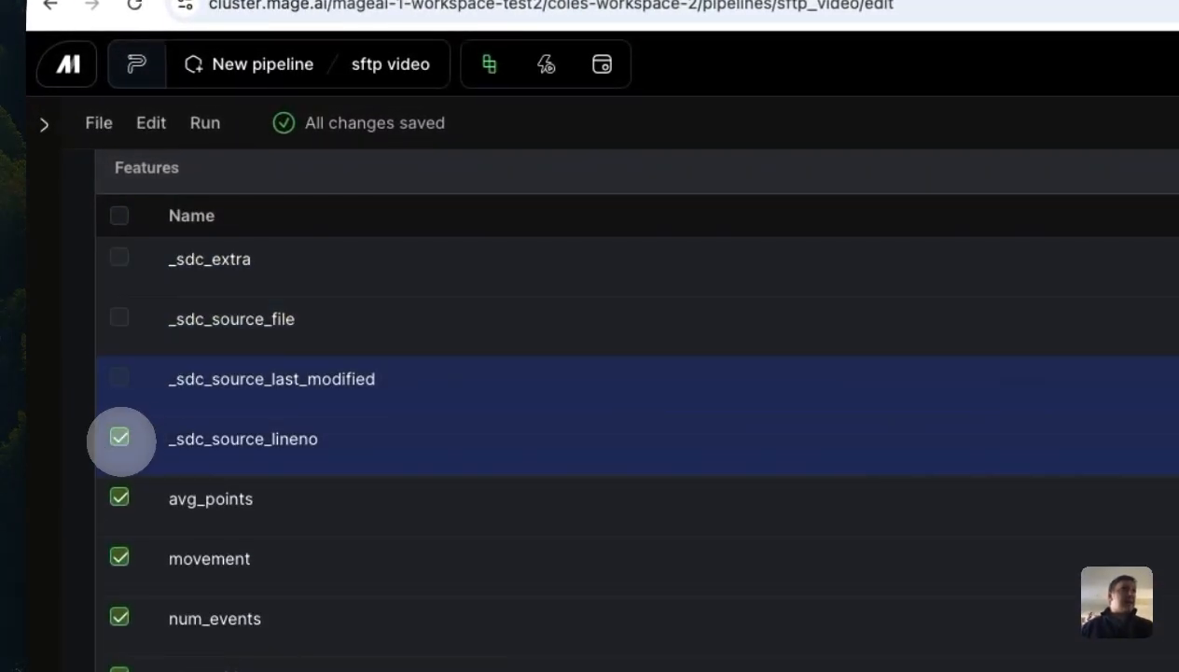
left_click(119, 436)
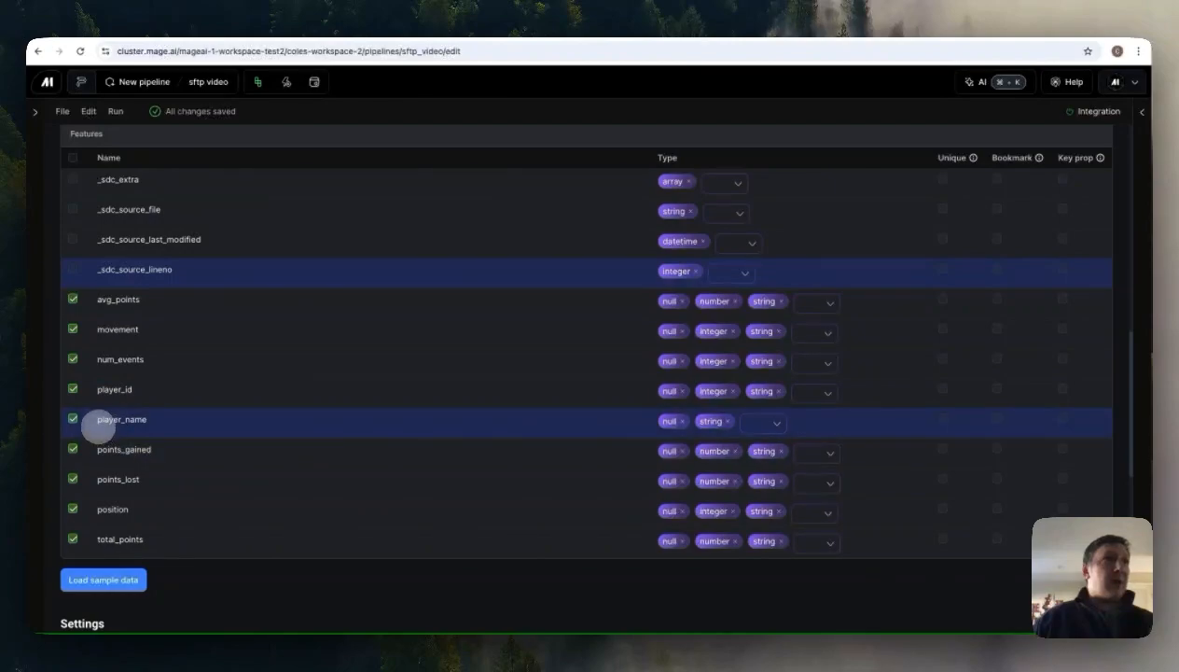
Step: Set the player_id column's types to integer and uuid, and mark the column as unique
left_click(680, 391)
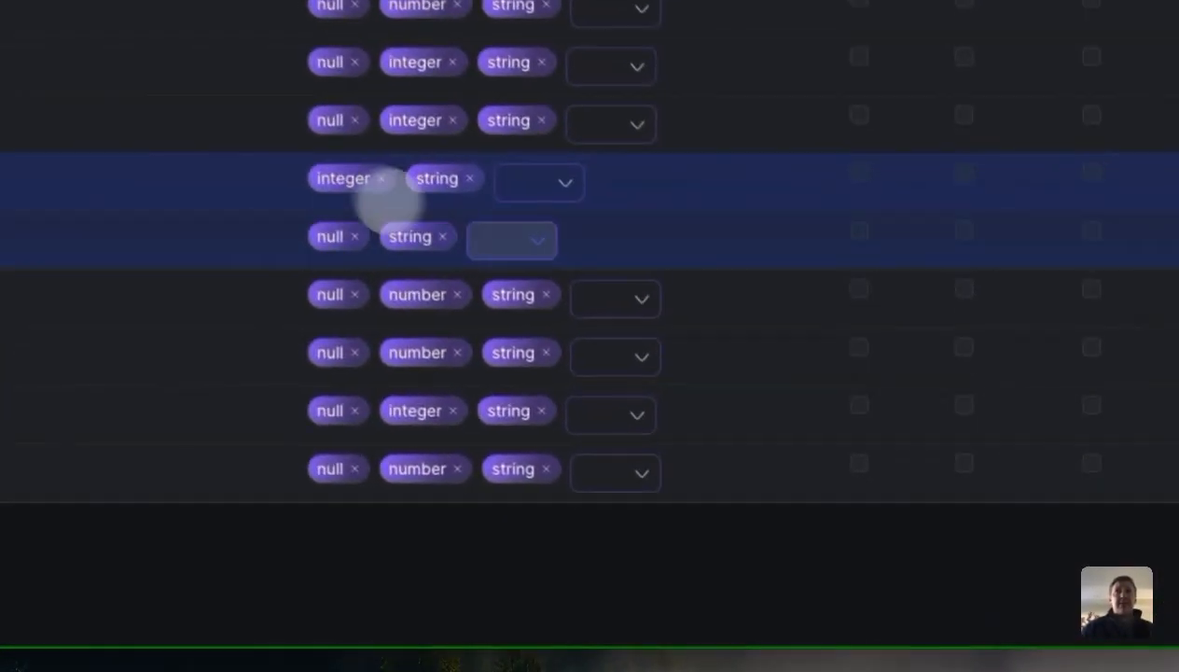
left_click(563, 181)
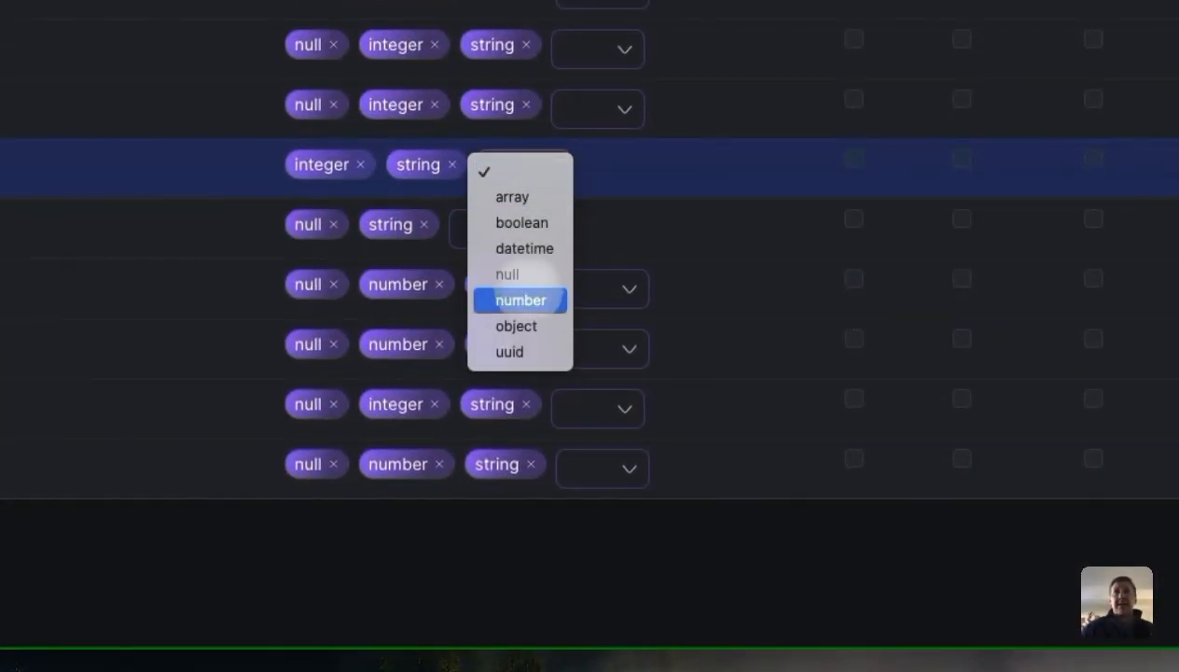
left_click(519, 351)
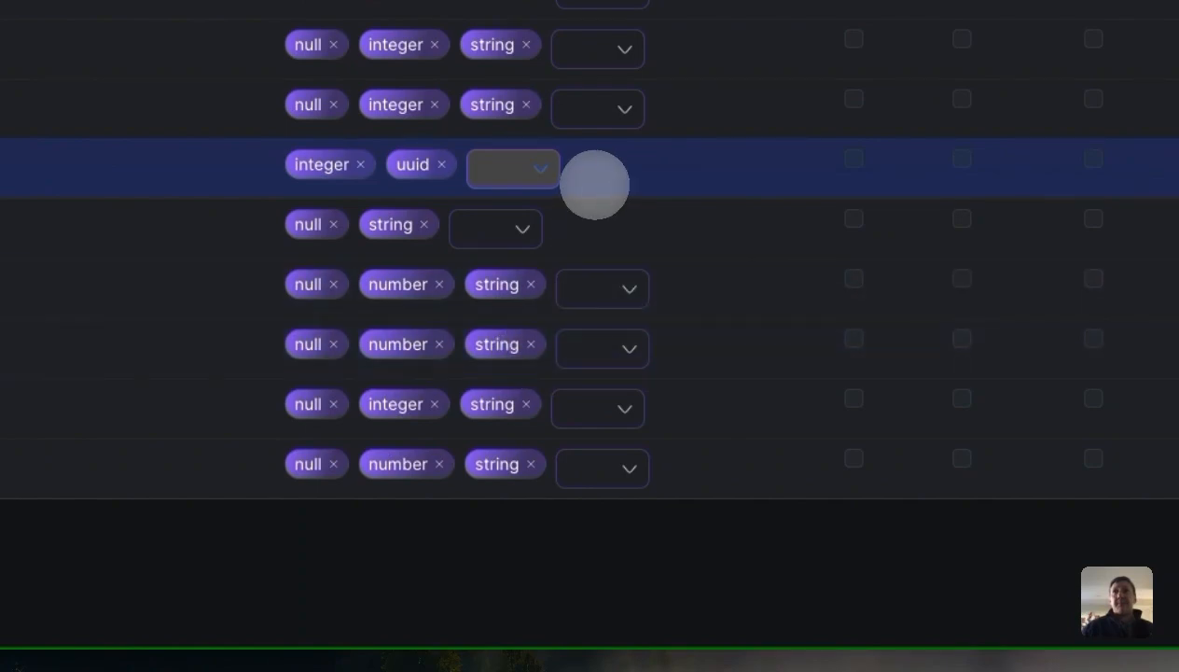
left_click(851, 162)
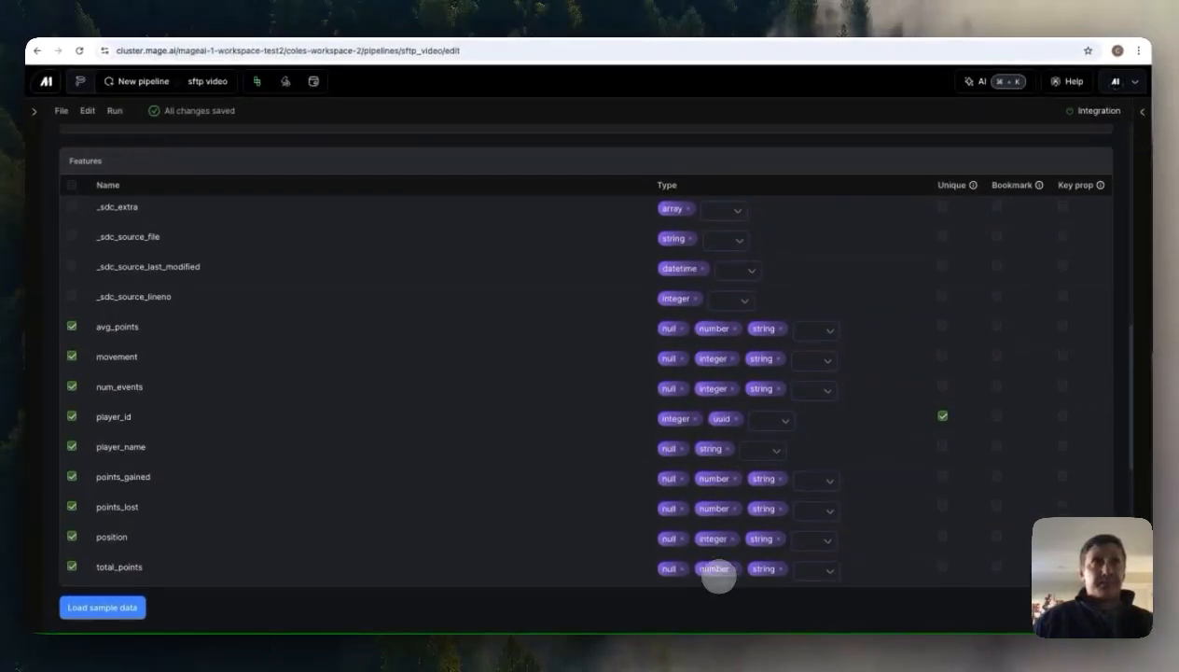
Step: Review the stream's replication method options and the explanation of the unique conflict method, keeping FULL_TABLE
scroll(718, 576, "up", 1)
scroll(718, 571, "up", 1)
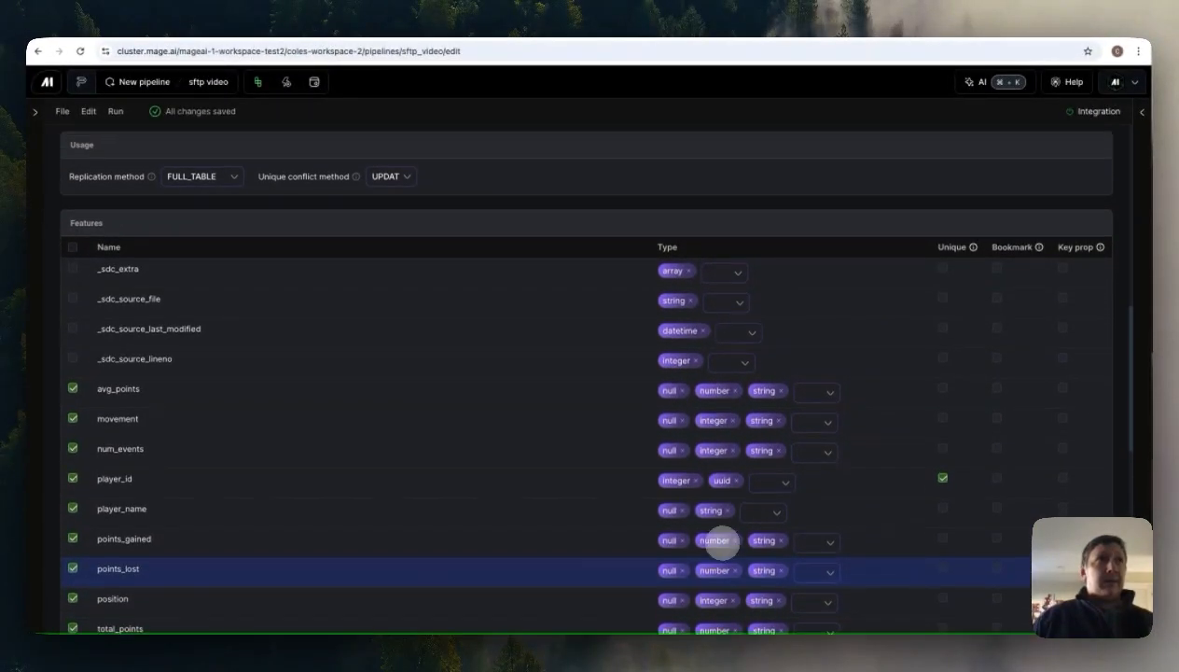
scroll(719, 549, "down", 1)
scroll(718, 541, "up", 4)
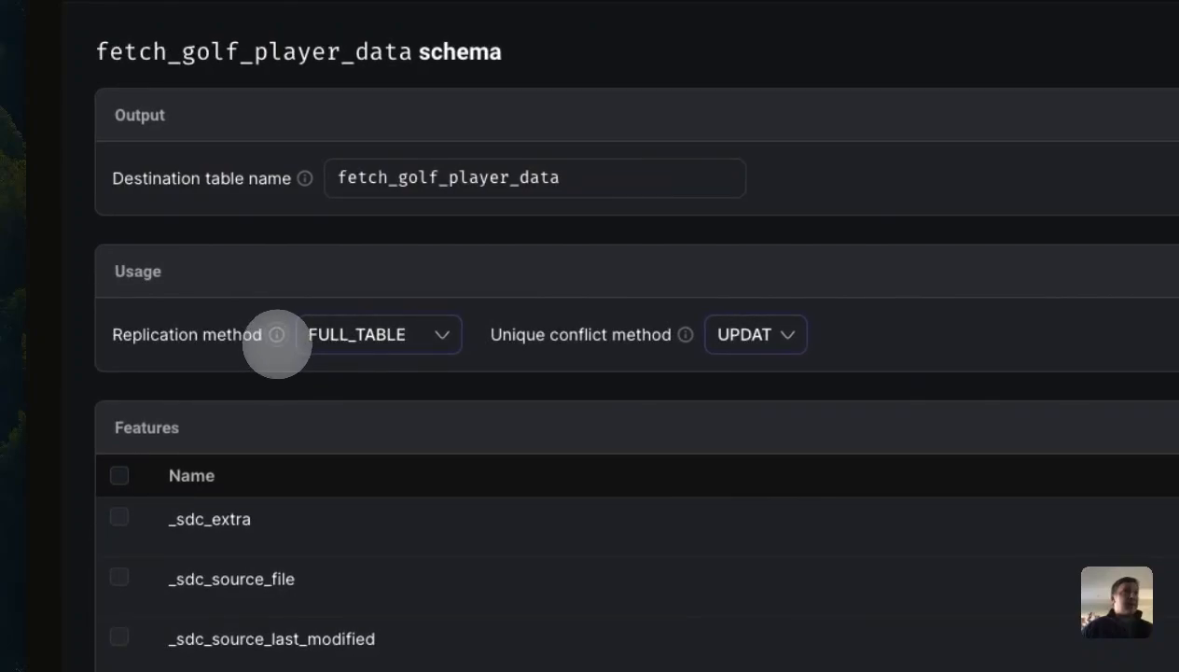
mouse_move(277, 334)
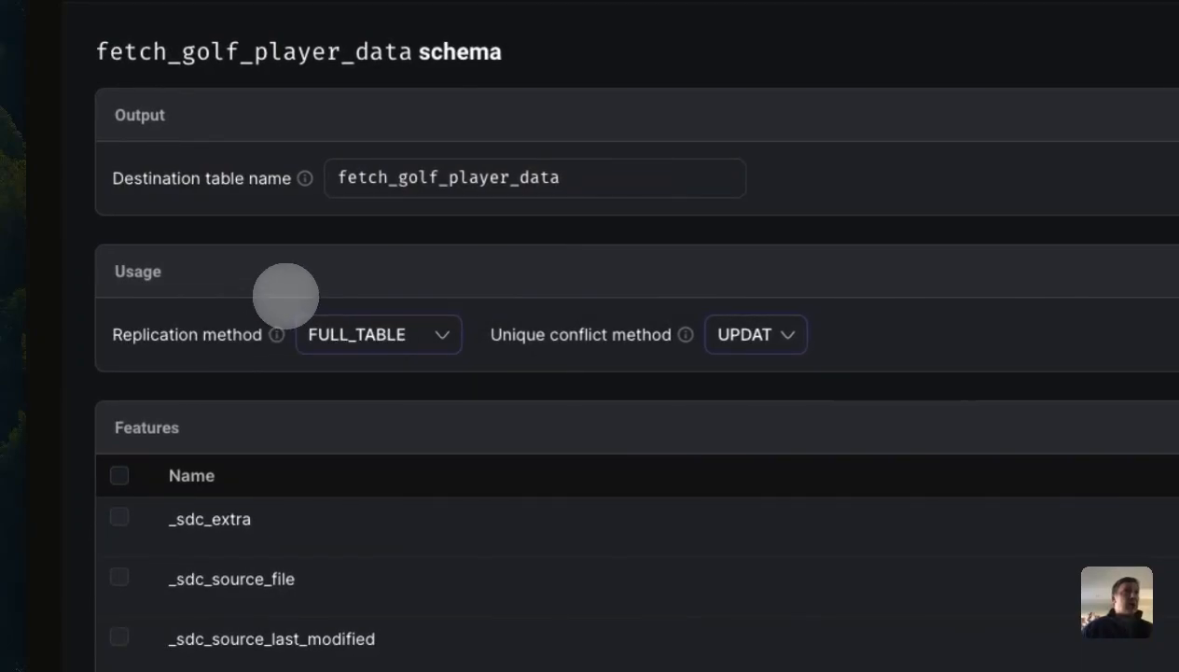
left_click(443, 336)
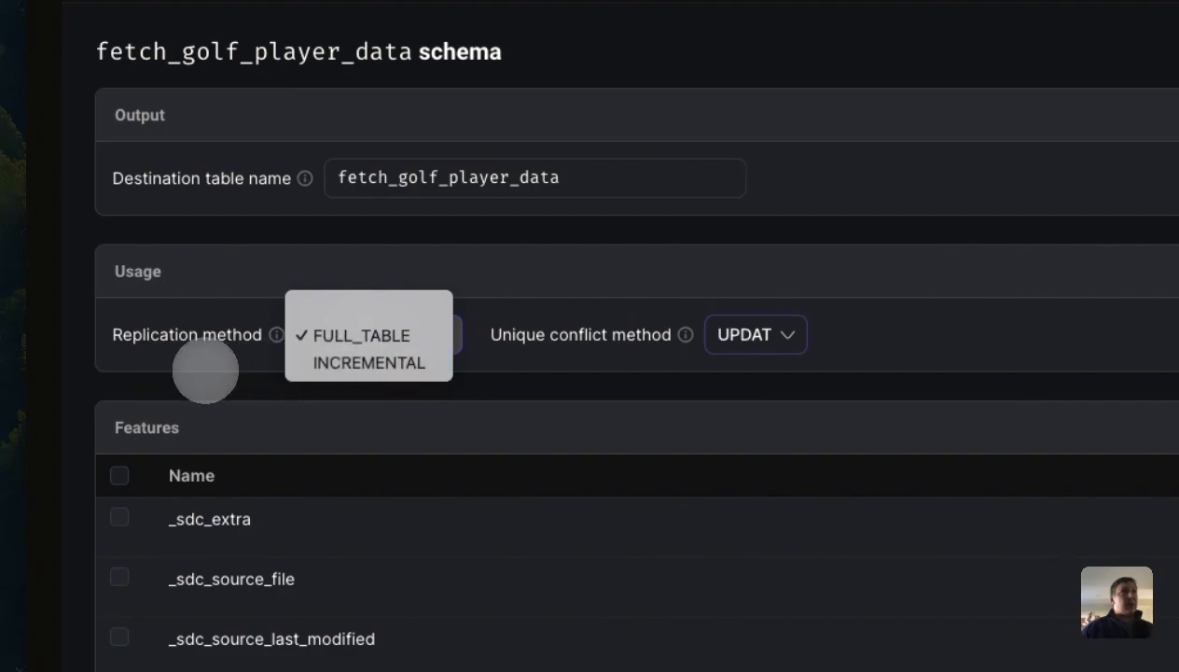
left_click(204, 371)
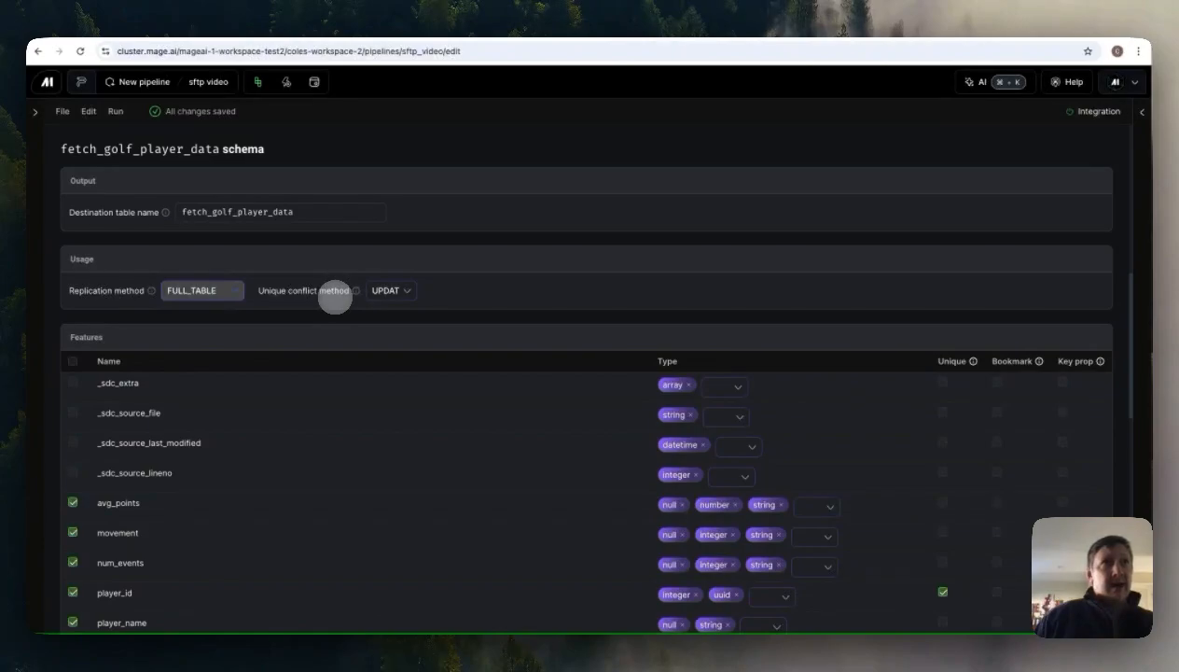
mouse_move(356, 290)
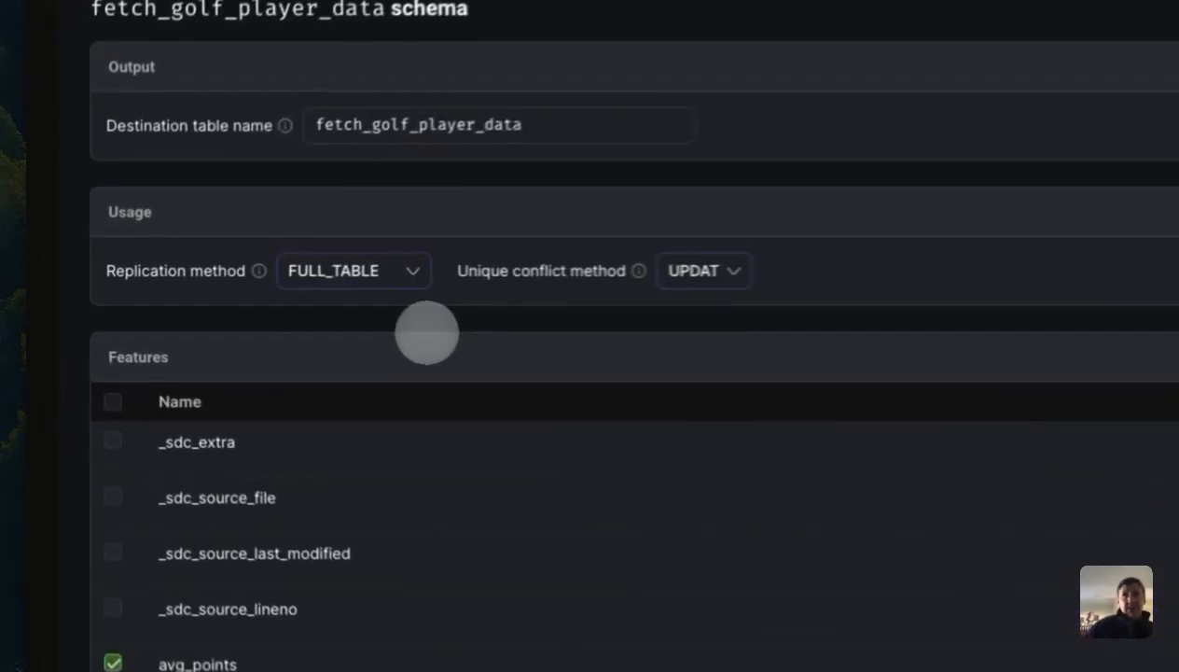
Step: Read the explanations of the Bookmark and Key prop column settings in the features table
scroll(454, 333, "down", 5)
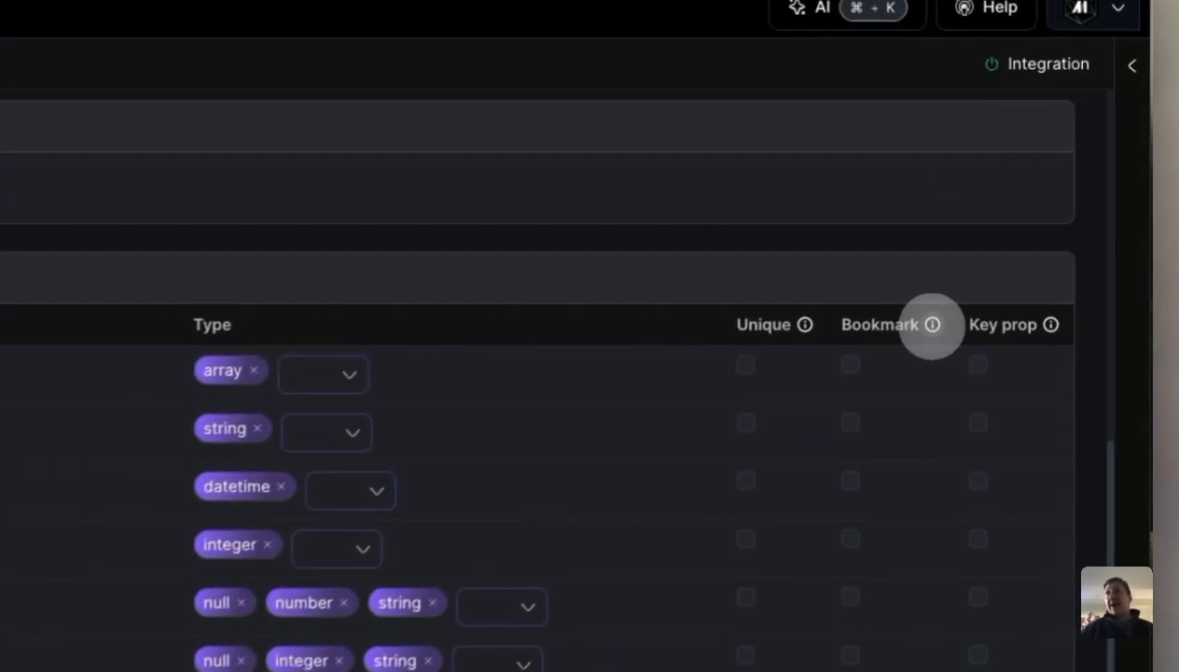
mouse_move(1037, 245)
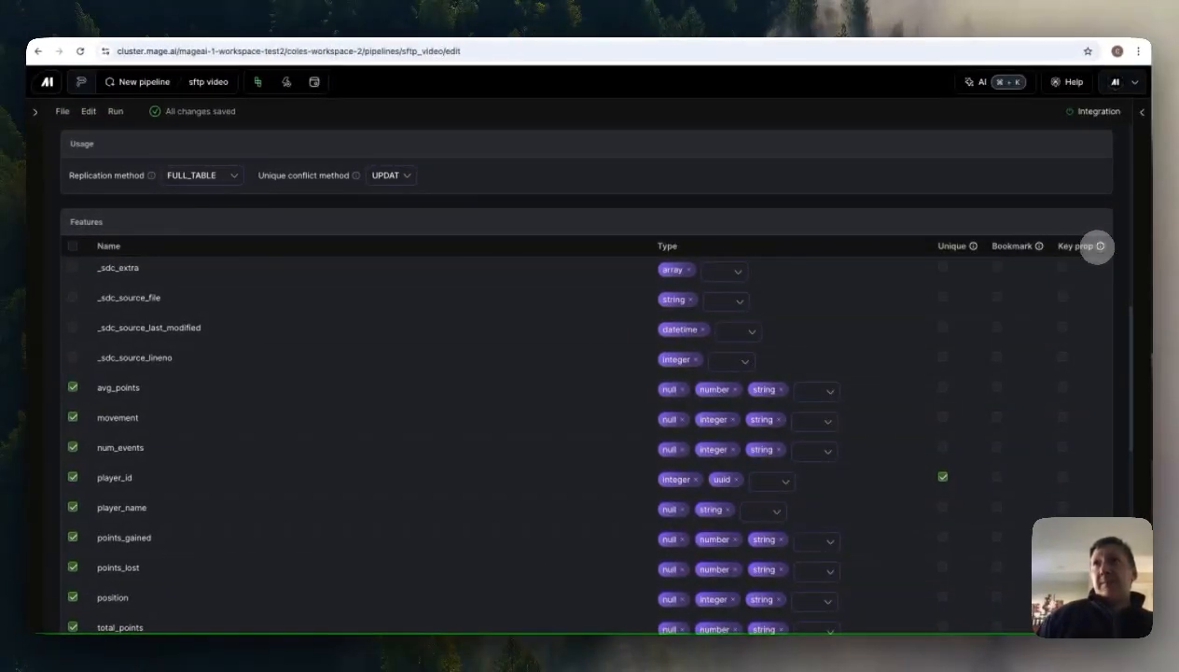
mouse_move(1101, 246)
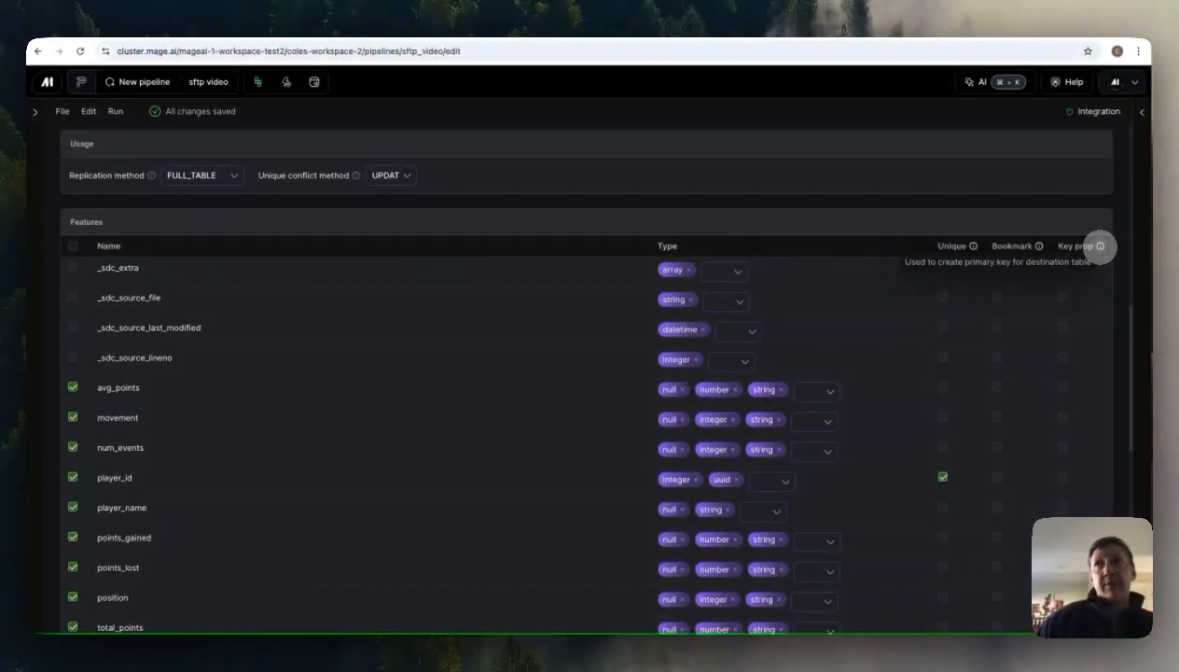
Step: Choose BigQuery as the pipeline's destination
scroll(1026, 235, "down", 2)
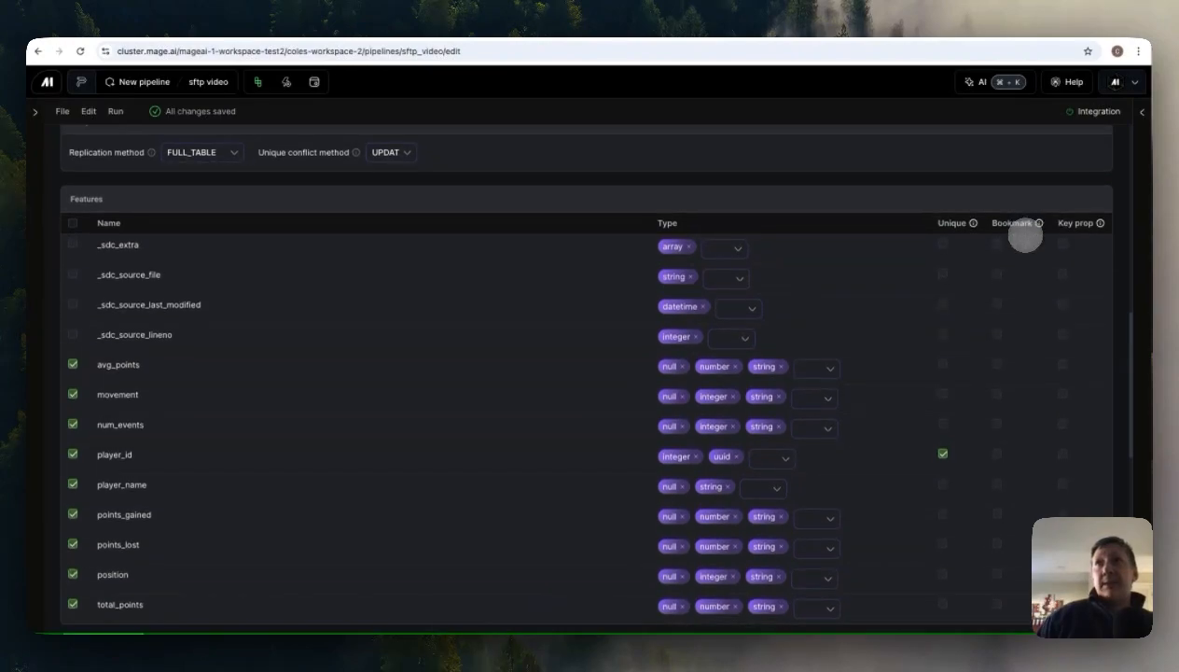
scroll(1025, 236, "down", 5)
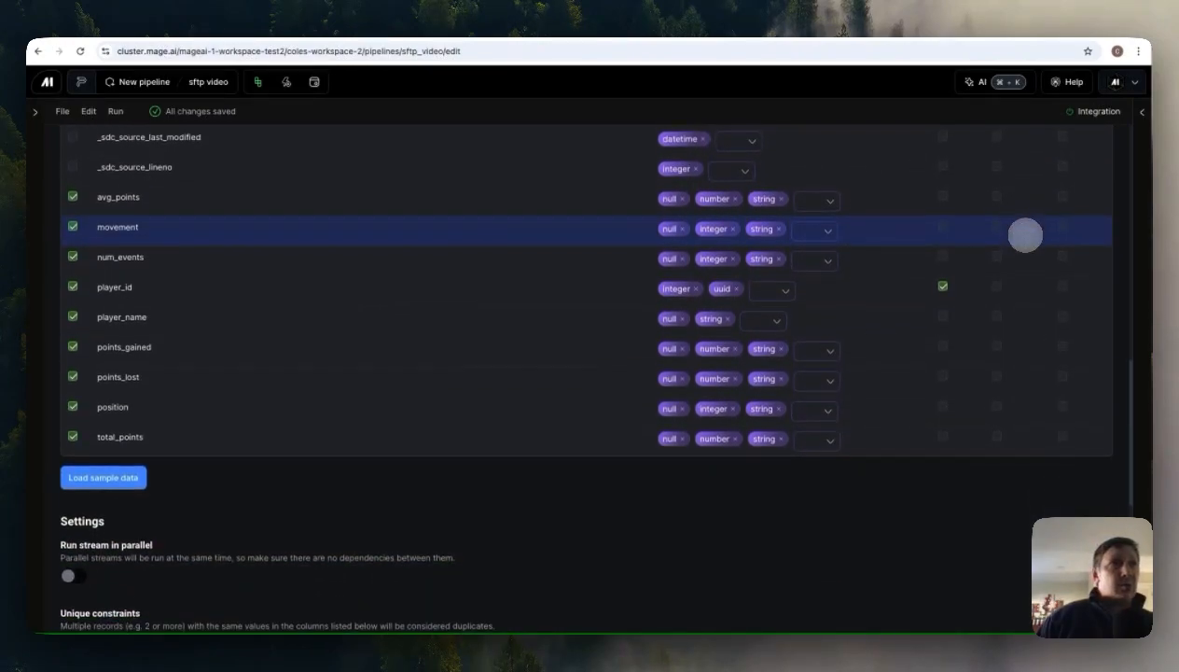
scroll(1025, 236, "down", 5)
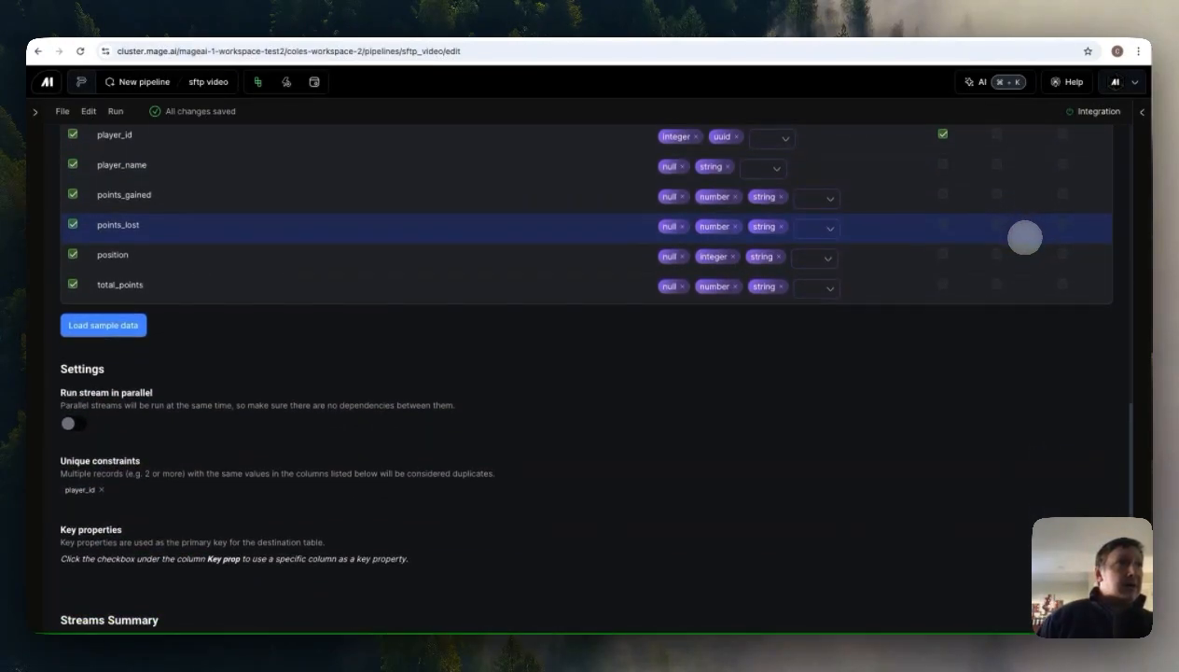
scroll(1025, 238, "down", 6)
scroll(1024, 240, "down", 3)
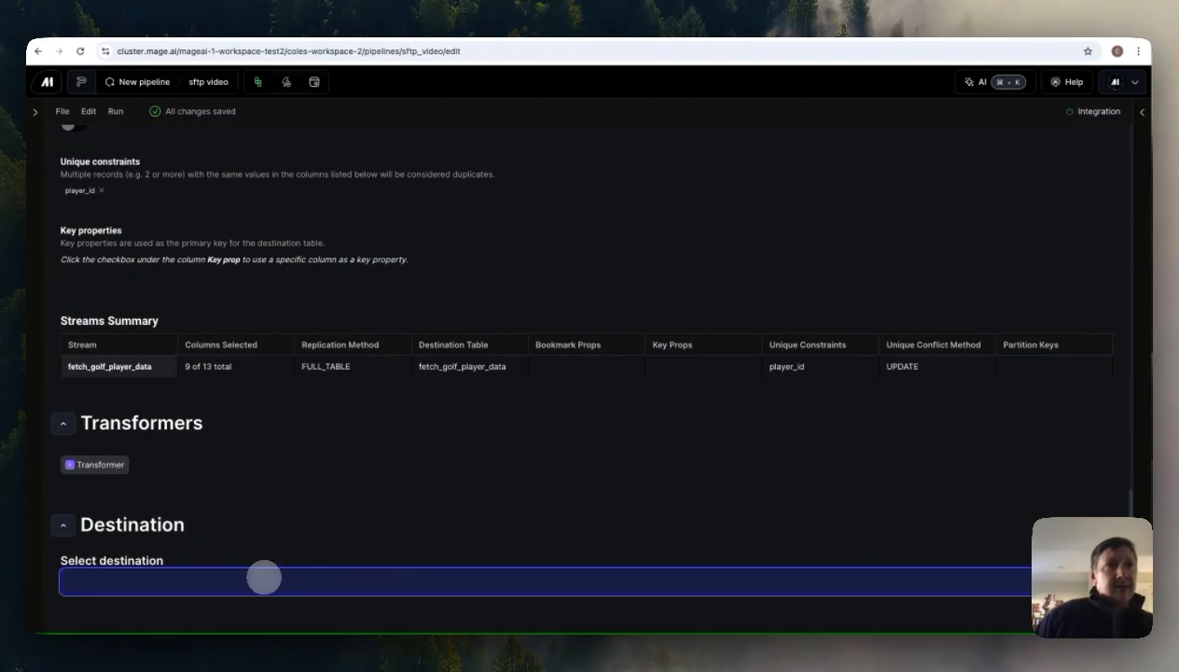
left_click(265, 578)
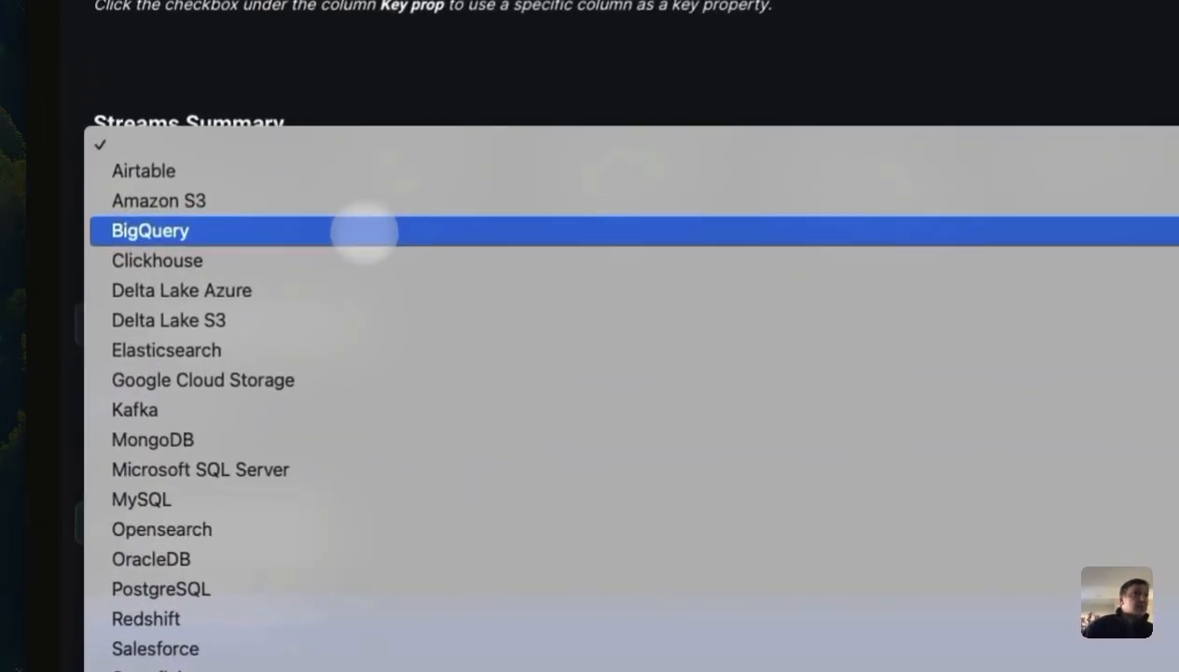
left_click(201, 376)
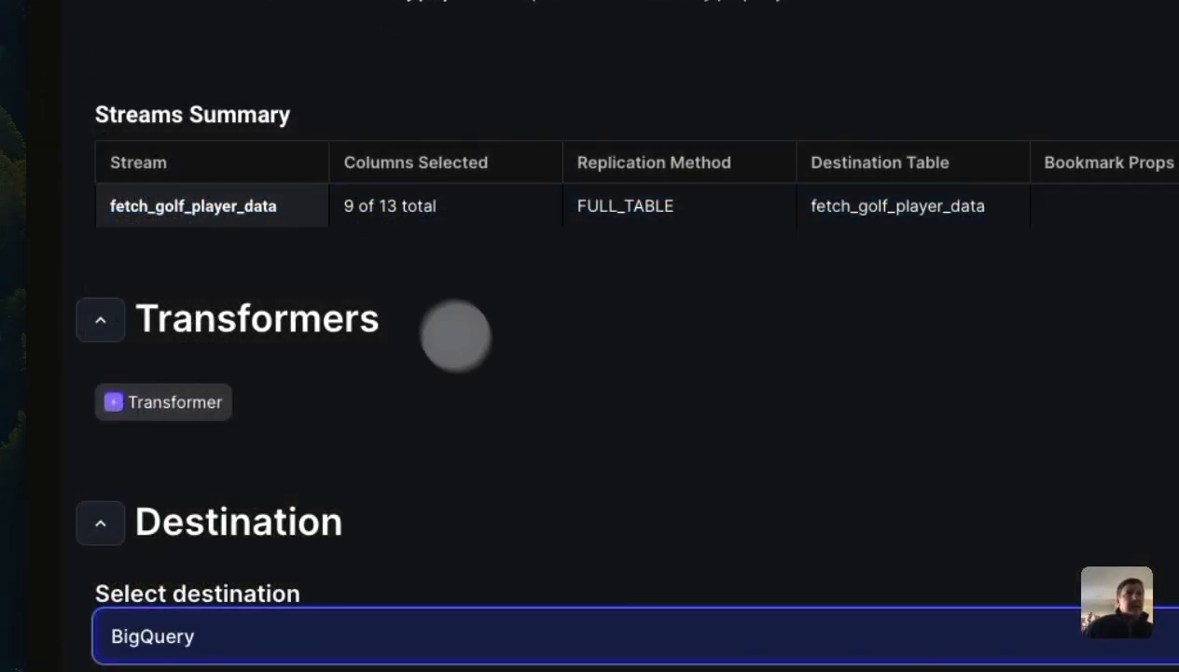
Step: Show the project's file browser and locate google_credential_storage.json for the BigQuery credentials path
scroll(615, 401, "down", 3)
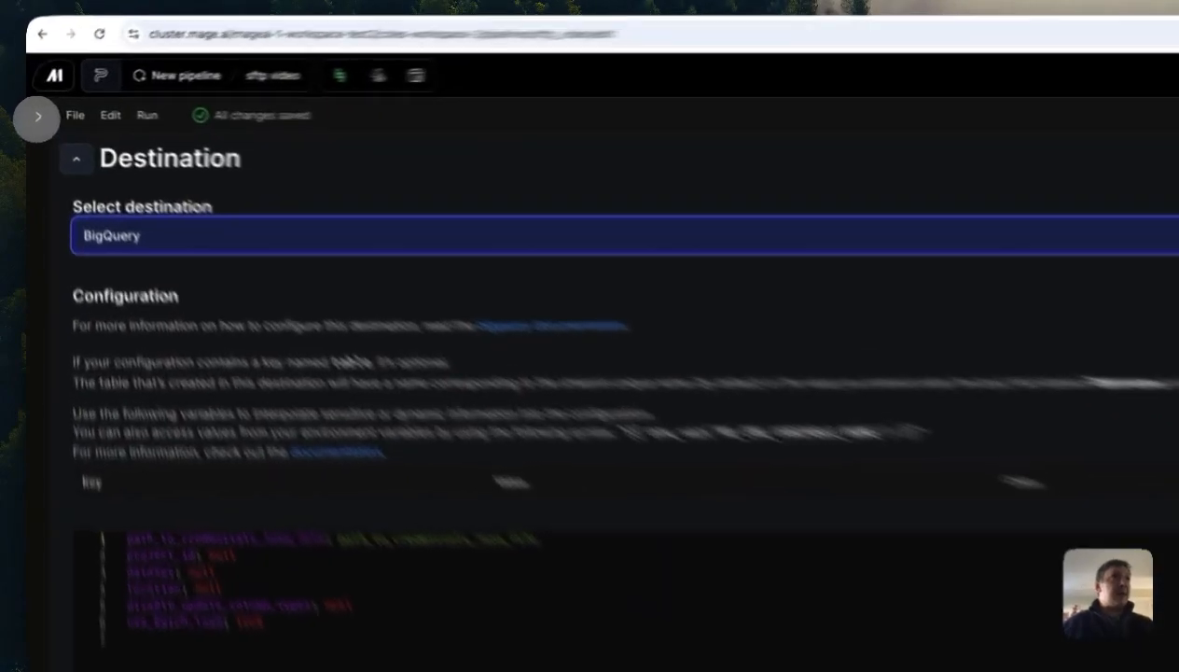
left_click(35, 111)
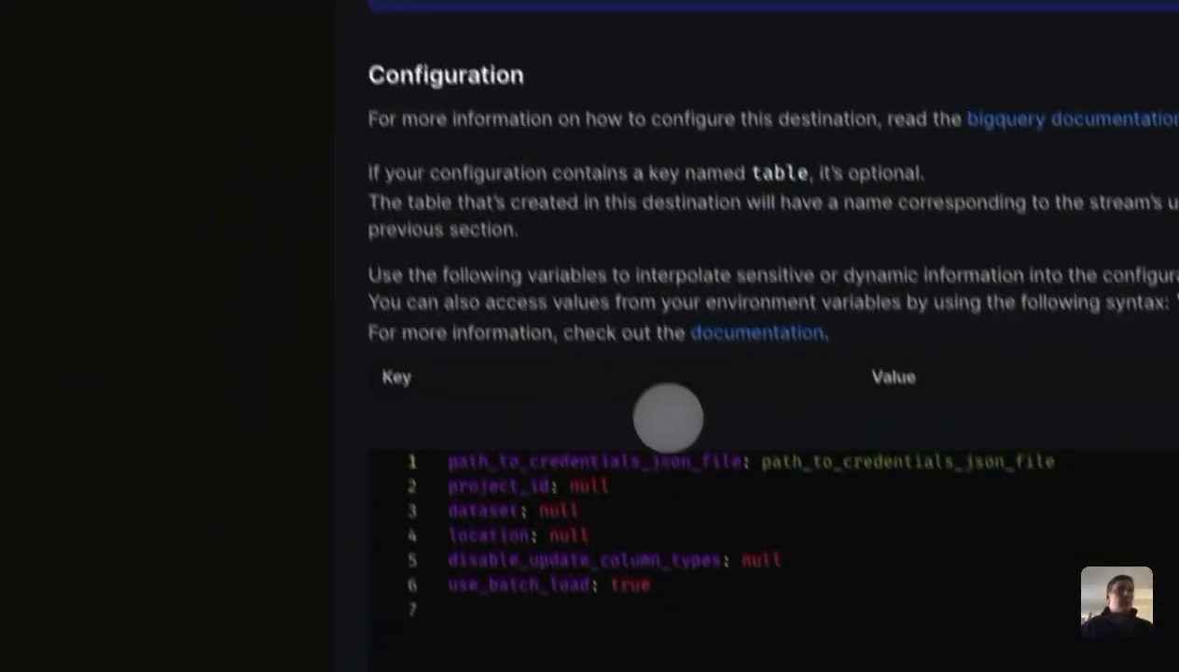
left_click_drag(940, 339, 650, 339)
left_click_drag(557, 258, 553, 259)
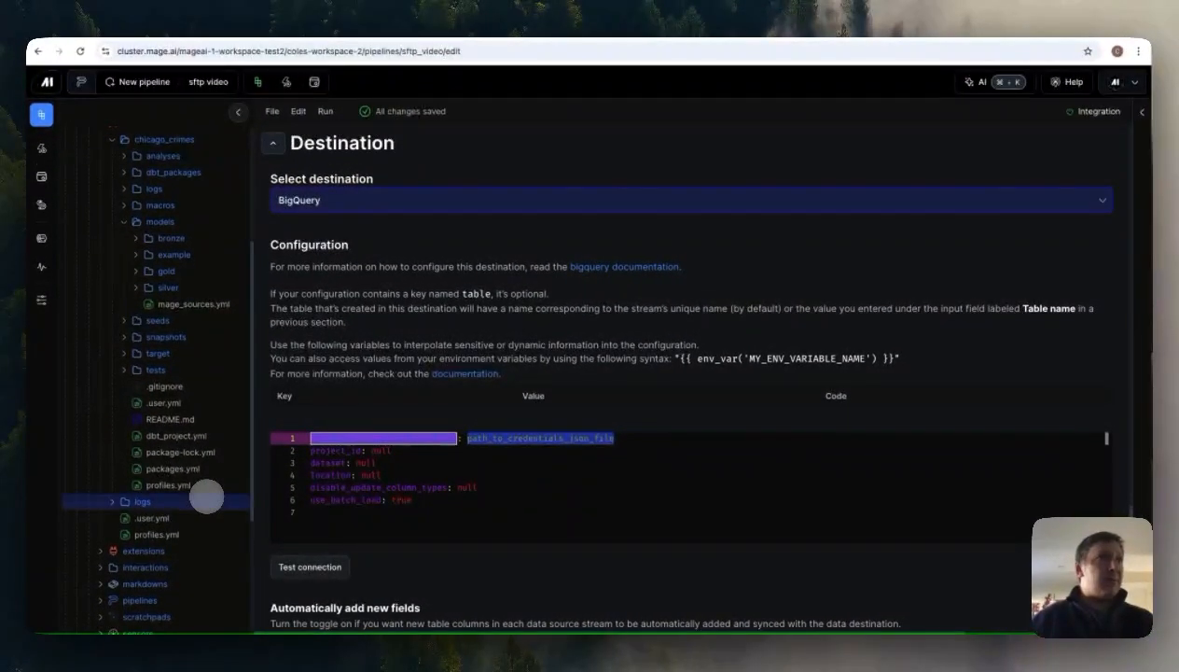
scroll(206, 497, "down", 5)
scroll(206, 495, "down", 1)
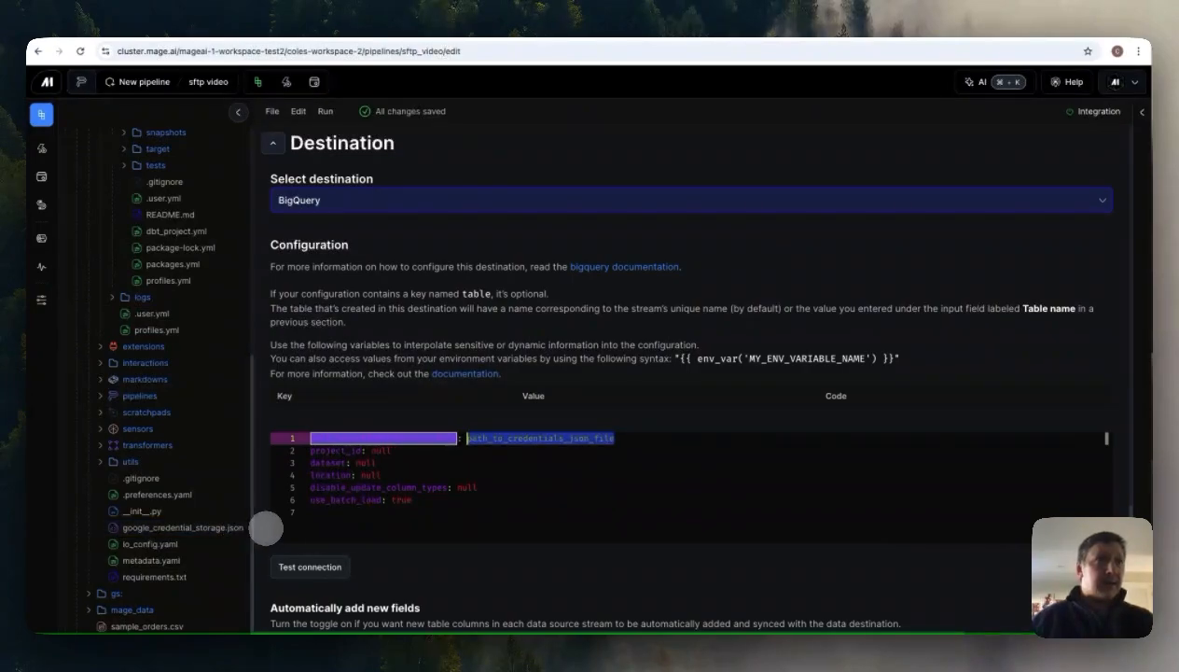
Step: Set path_to_credentials_json_file in the BigQuery configuration to /home/src/cole-workspace-2/google_credential_storage.json
scroll(186, 448, "up", 4)
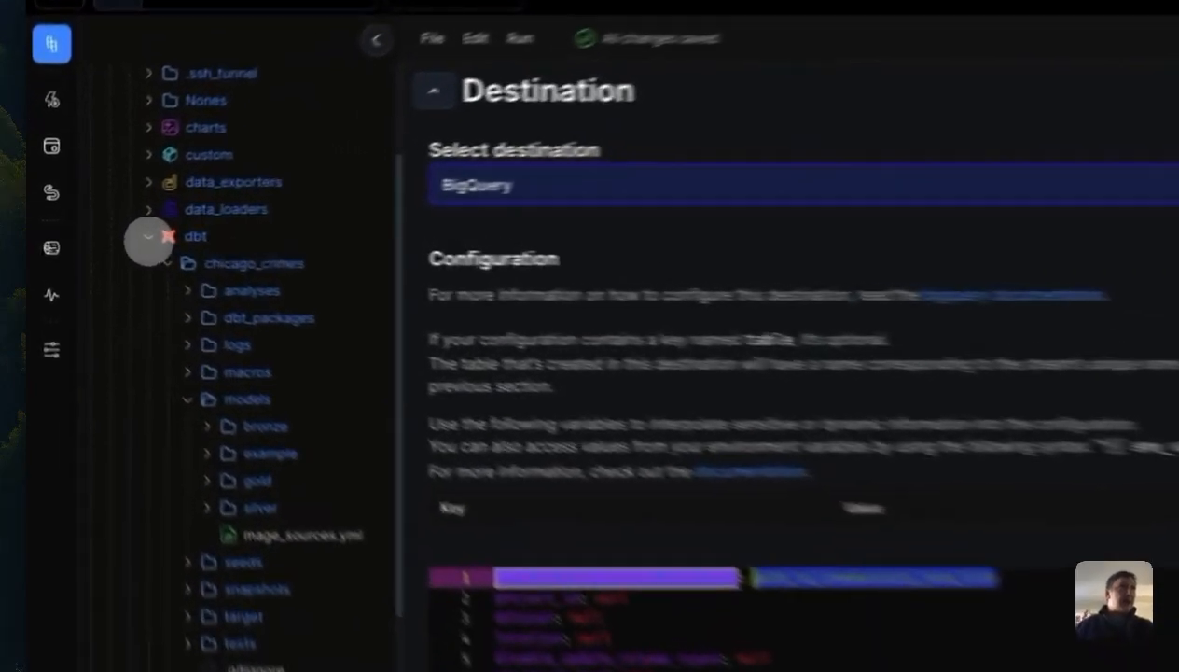
scroll(105, 256, "up", 3)
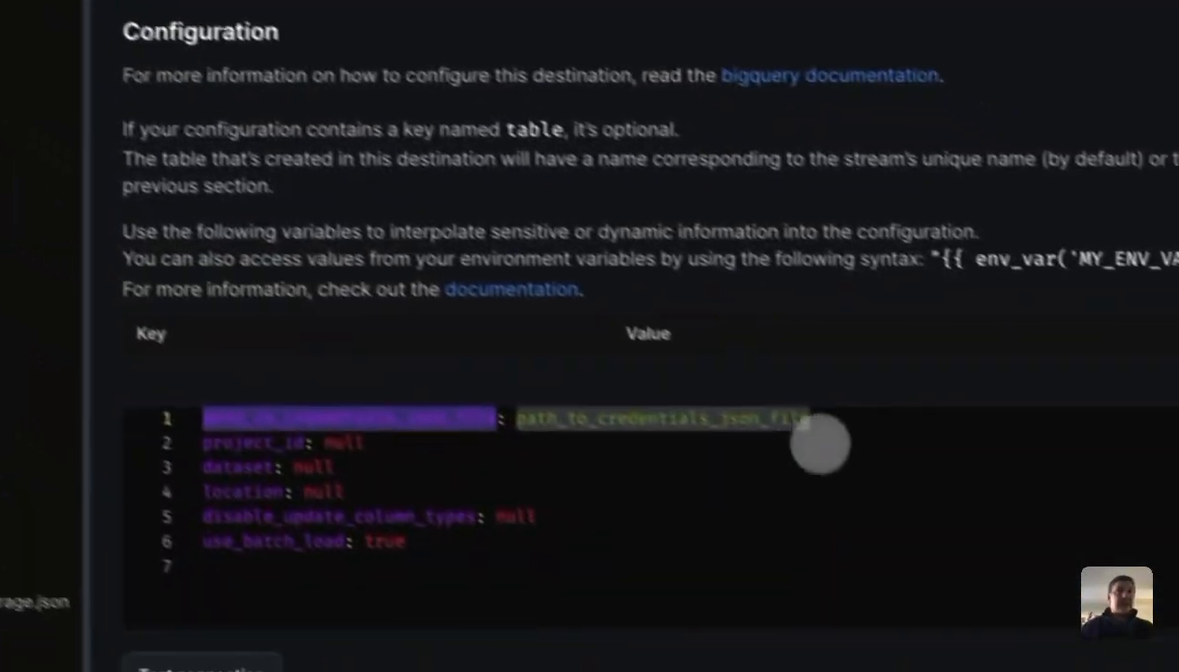
left_click_drag(805, 398, 469, 389)
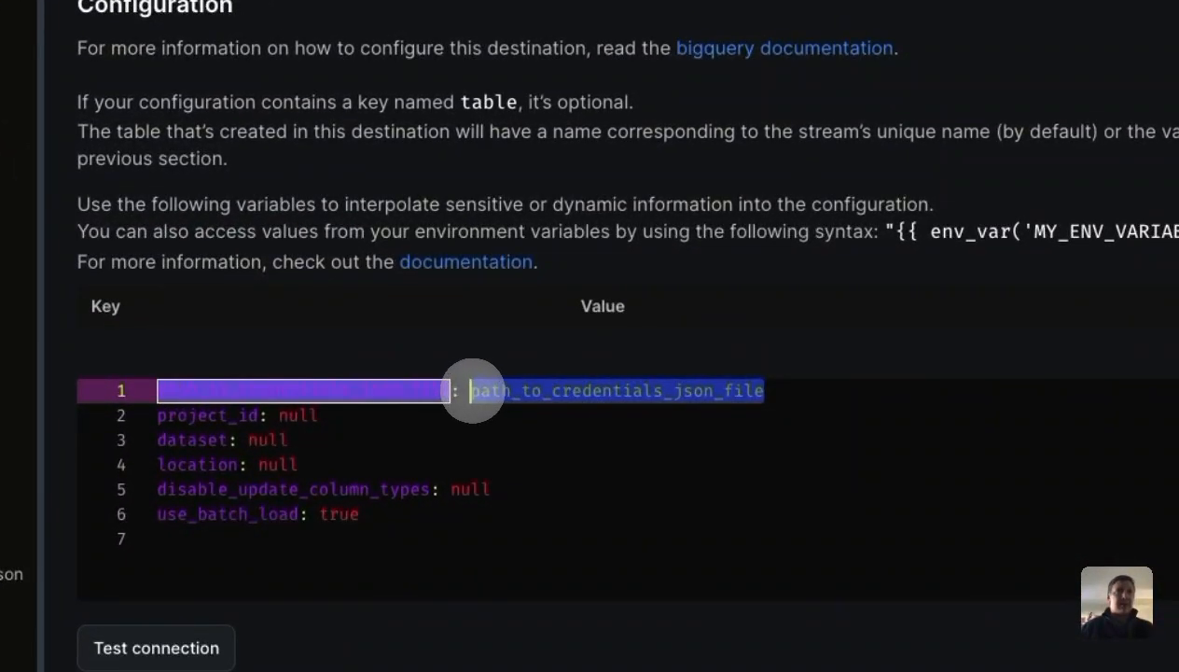
type("/home/src/cole-works")
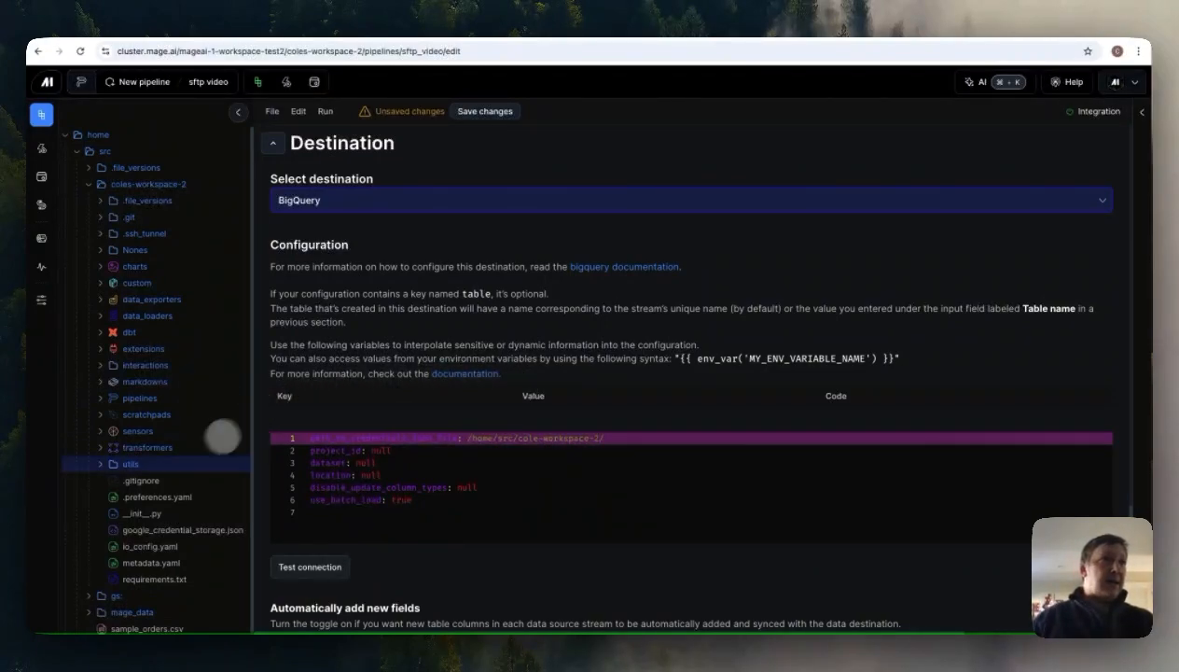
scroll(192, 456, "down", 1)
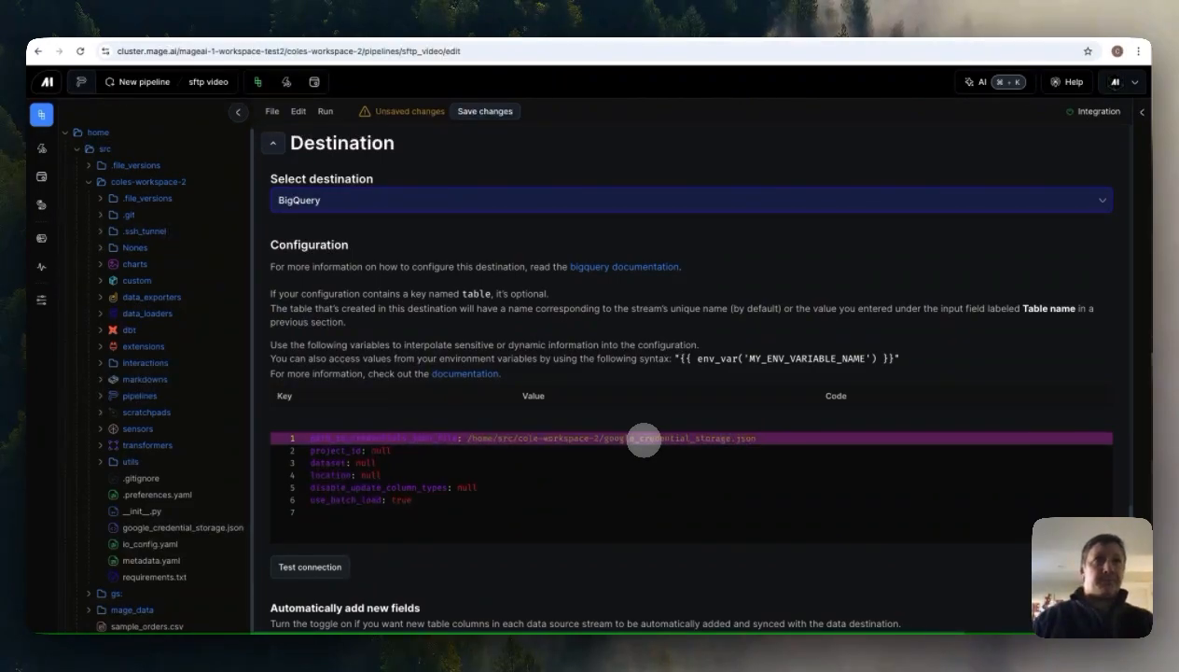
Step: Show the project's secrets and copy the mage_secret_var templating syntax for referencing a secret
left_click(427, 449)
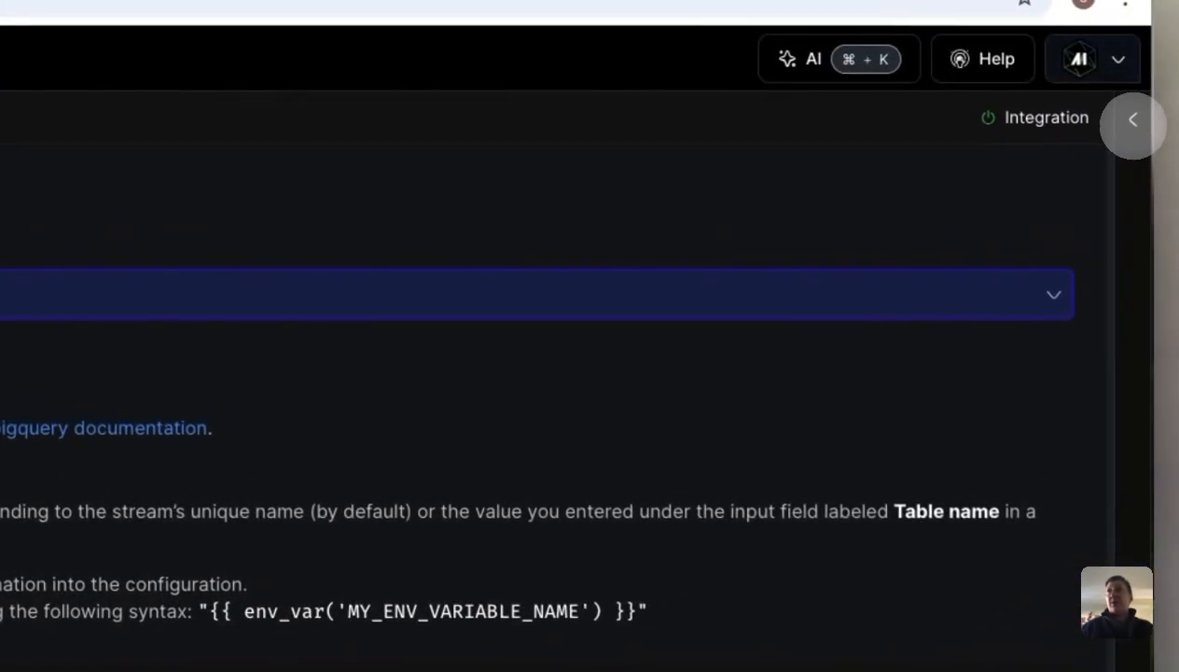
left_click(1132, 119)
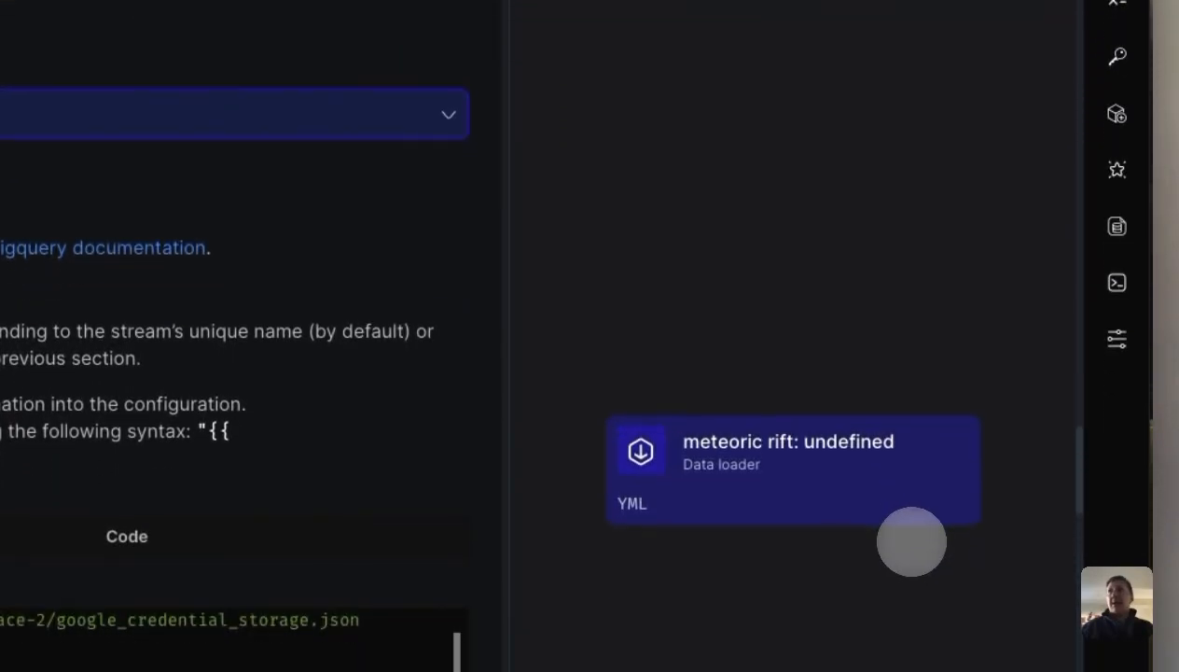
mouse_move(1116, 58)
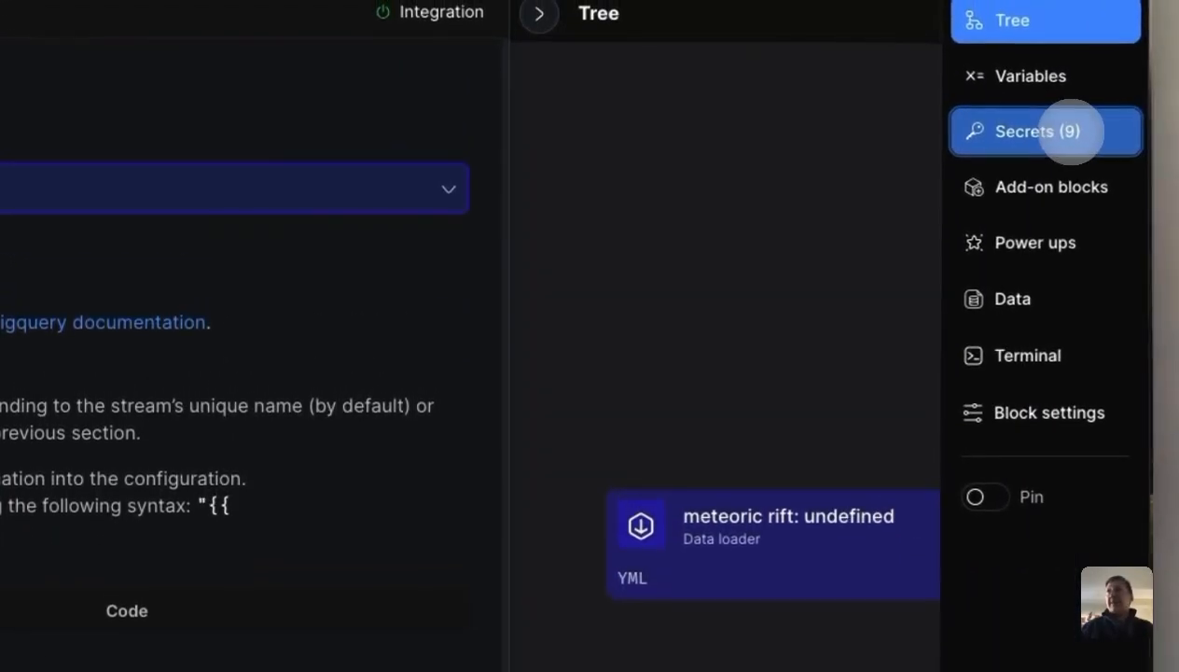
left_click(1071, 130)
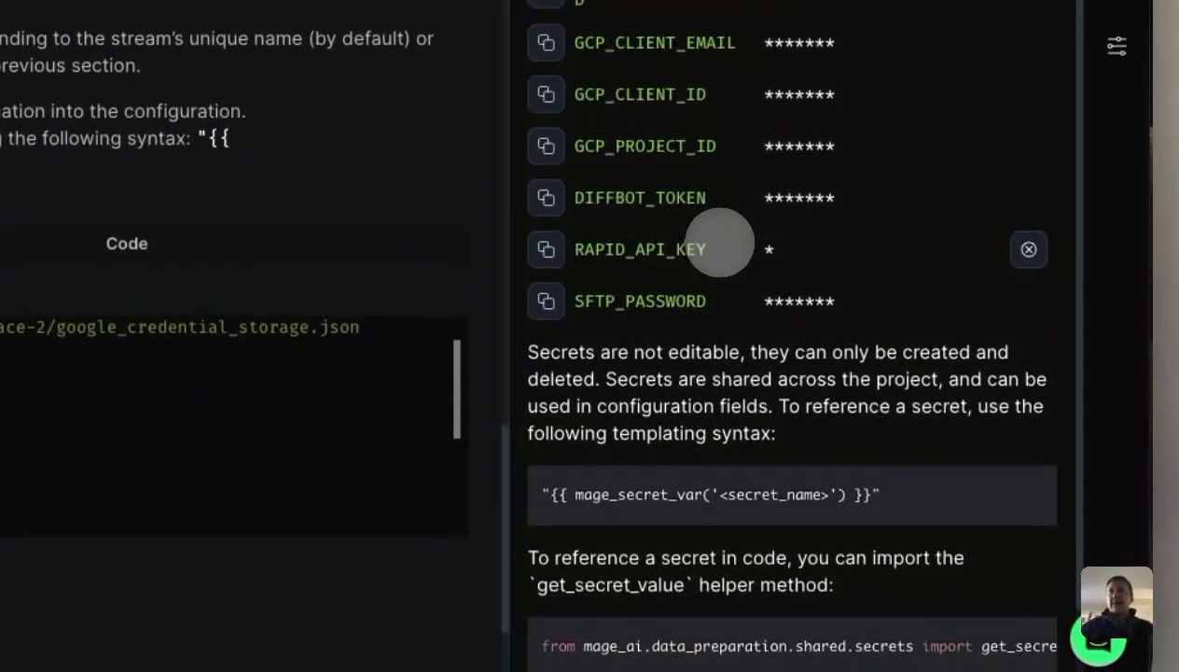
left_click_drag(882, 494, 534, 492)
key("ctrl+c")
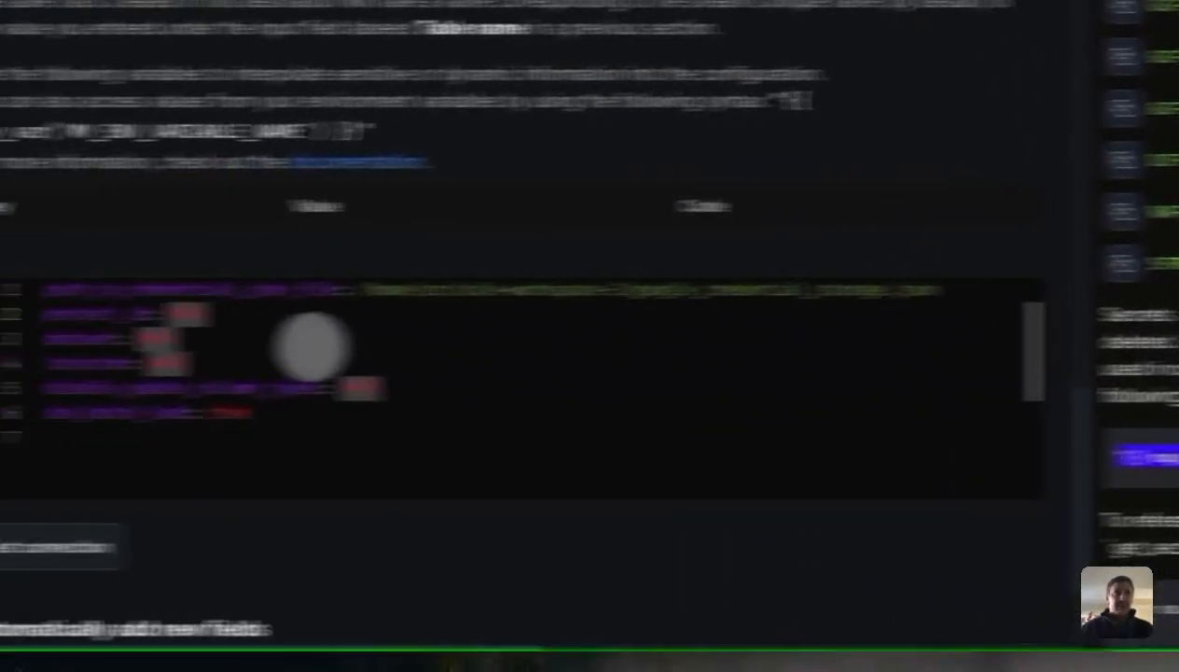
Step: Set project_id in the BigQuery configuration to "{{ mage_secret_var('GCP_PROJECT_ID') }}" using the copied secret-reference template
left_click(532, 317)
key("BackSpace")
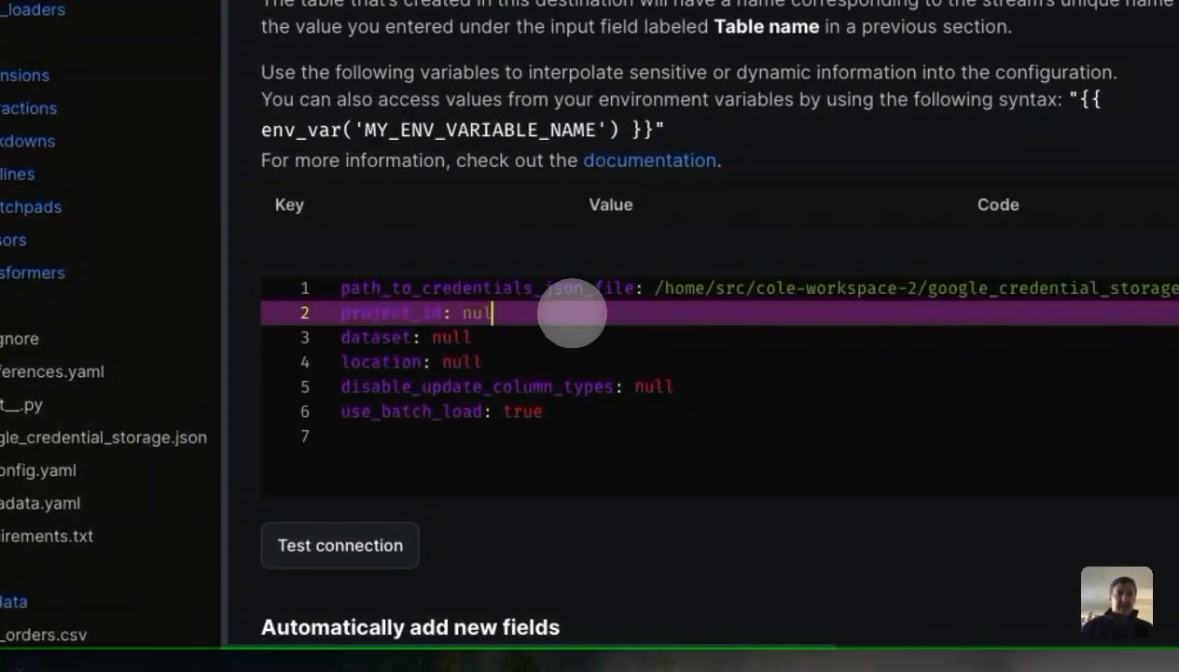
key("ctrl+v")
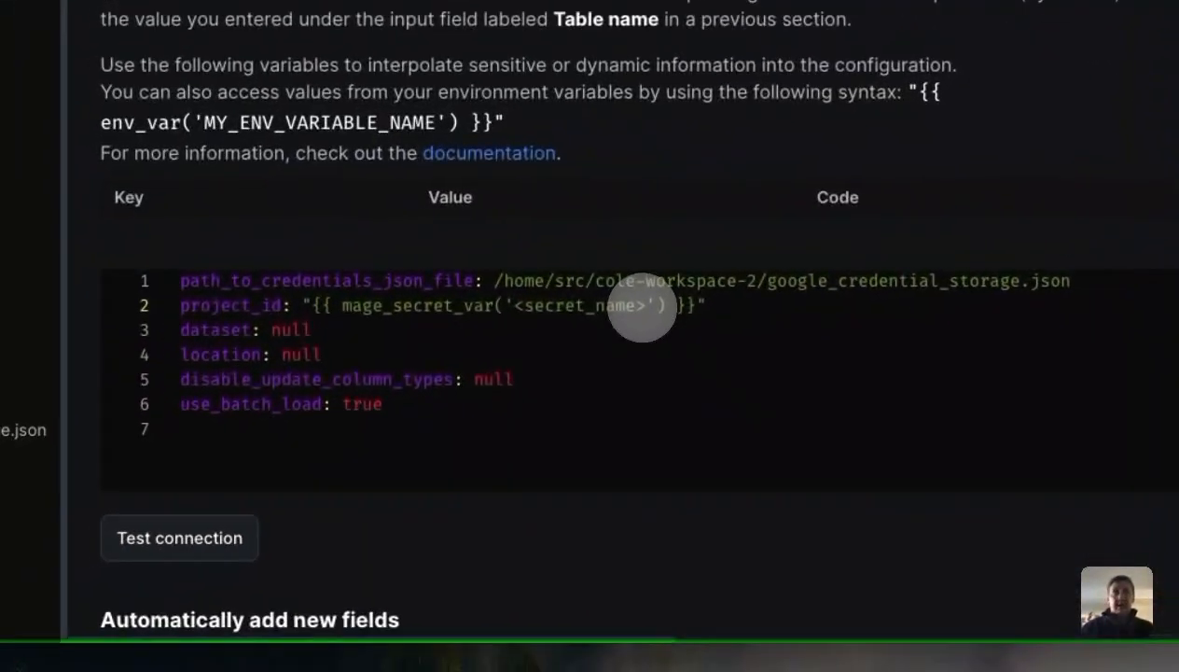
left_click_drag(646, 305, 526, 305)
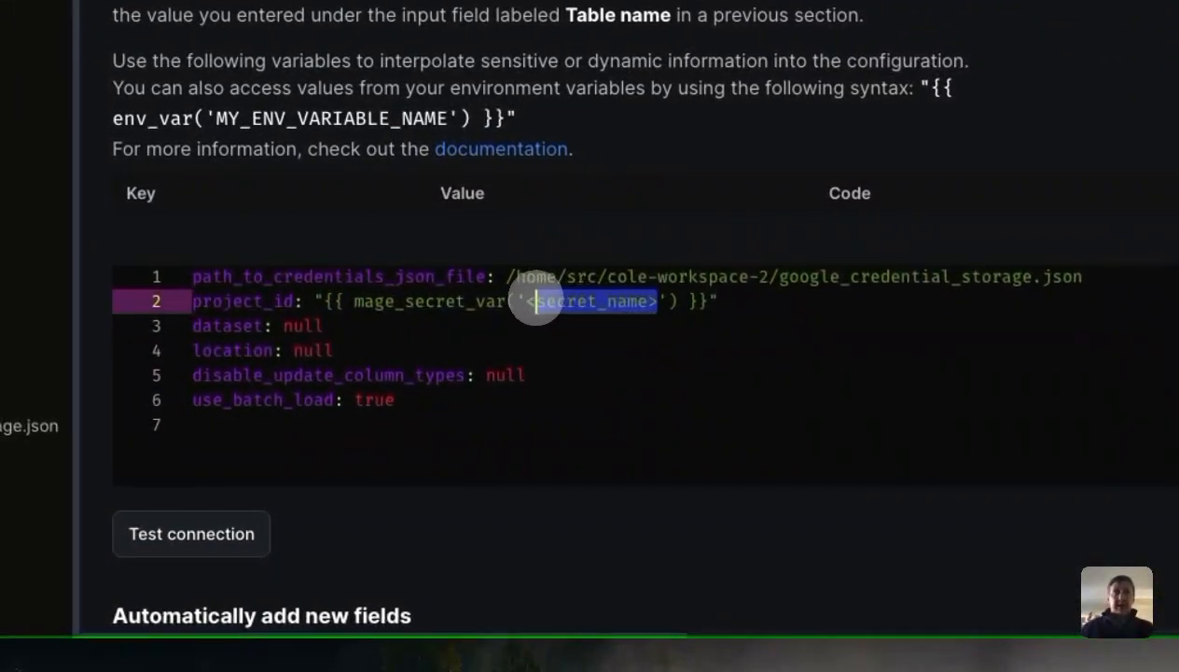
type("GCP_PROJECT_ID")
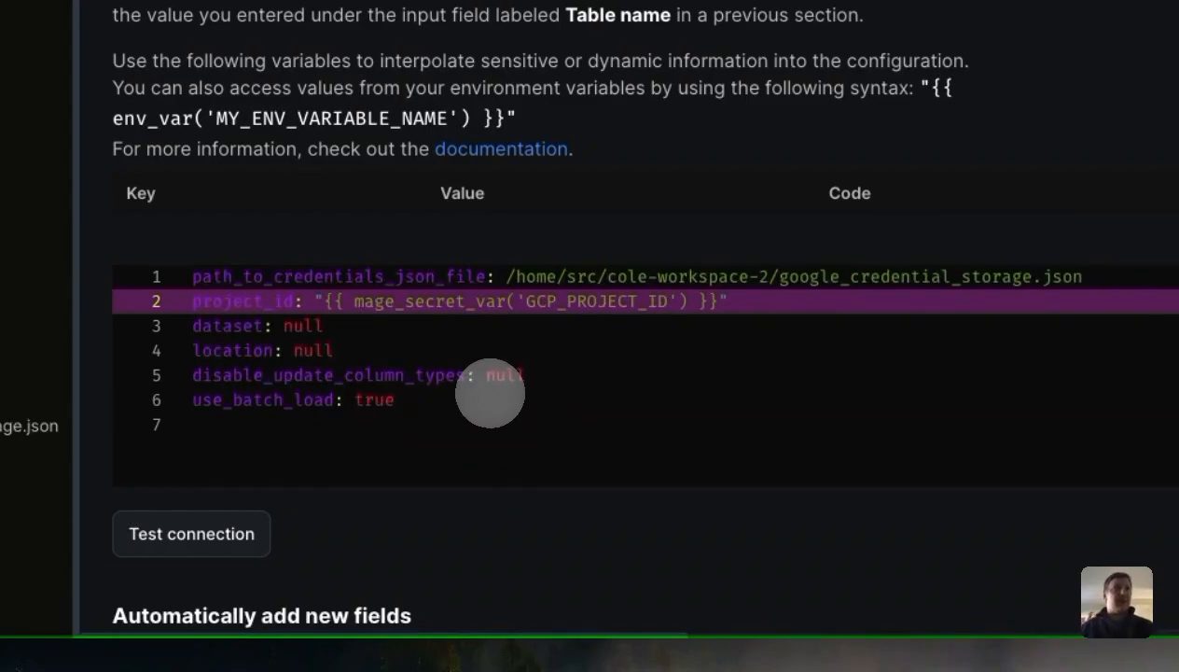
left_click(492, 394)
Step: Set the dataset in the BigQuery configuration to golf_rankings
left_click(449, 325)
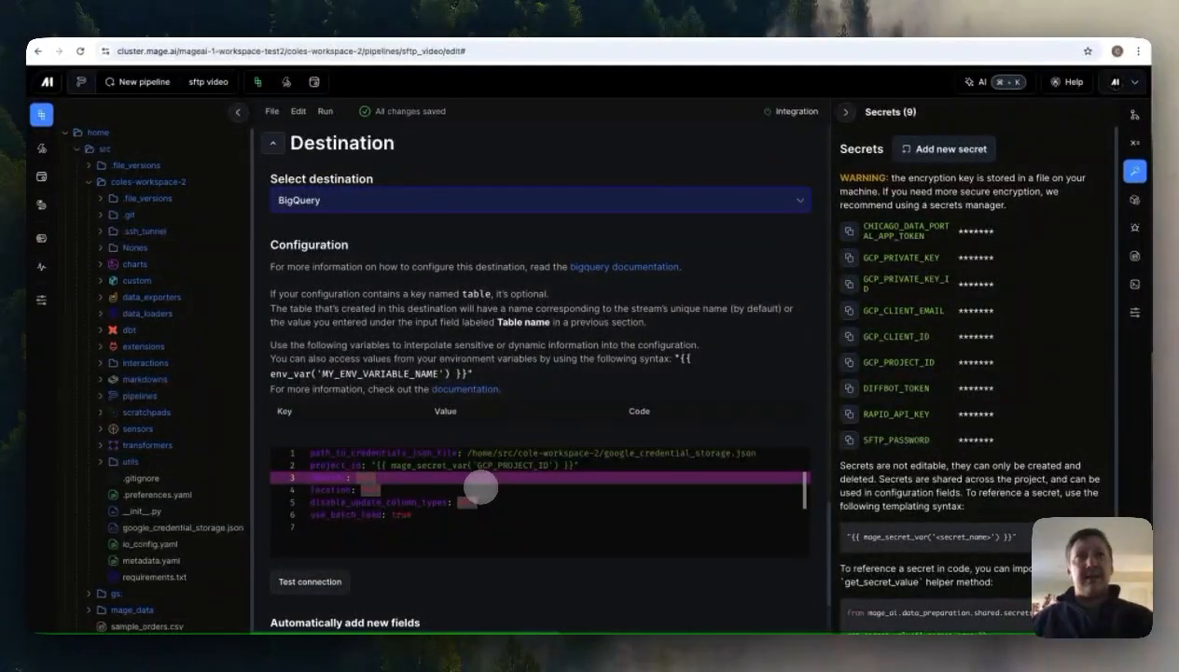
mouse_move(1132, 640)
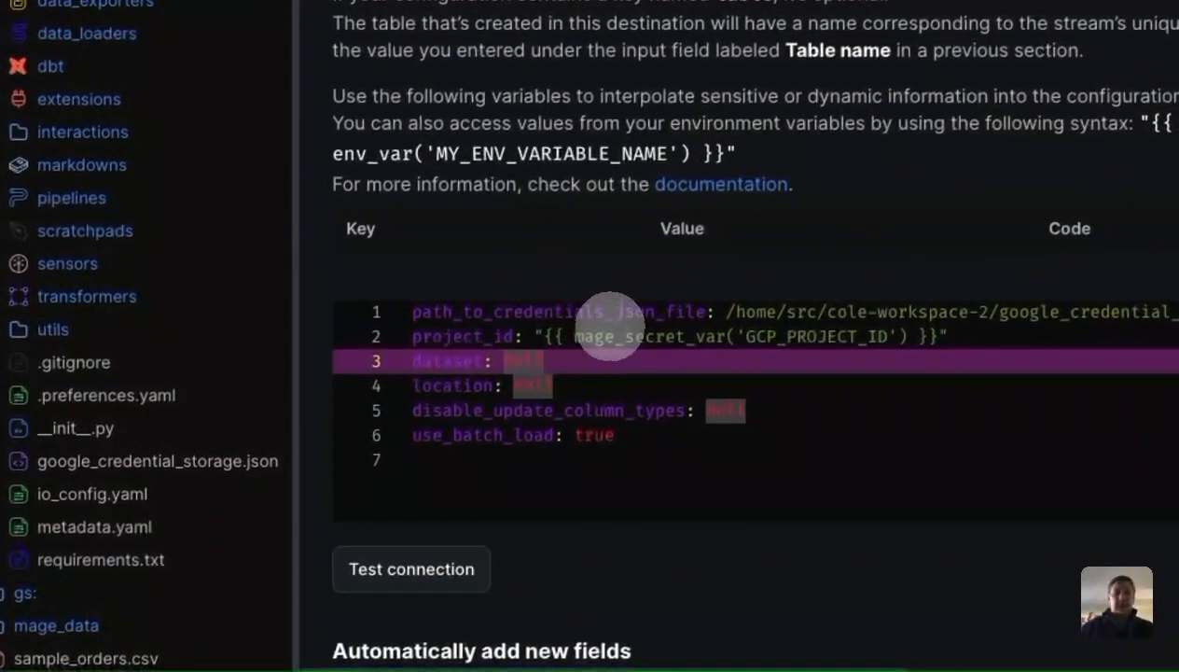
key("BackSpace")
key("BackSpace")
key("BackSpace")
key("BackSpace")
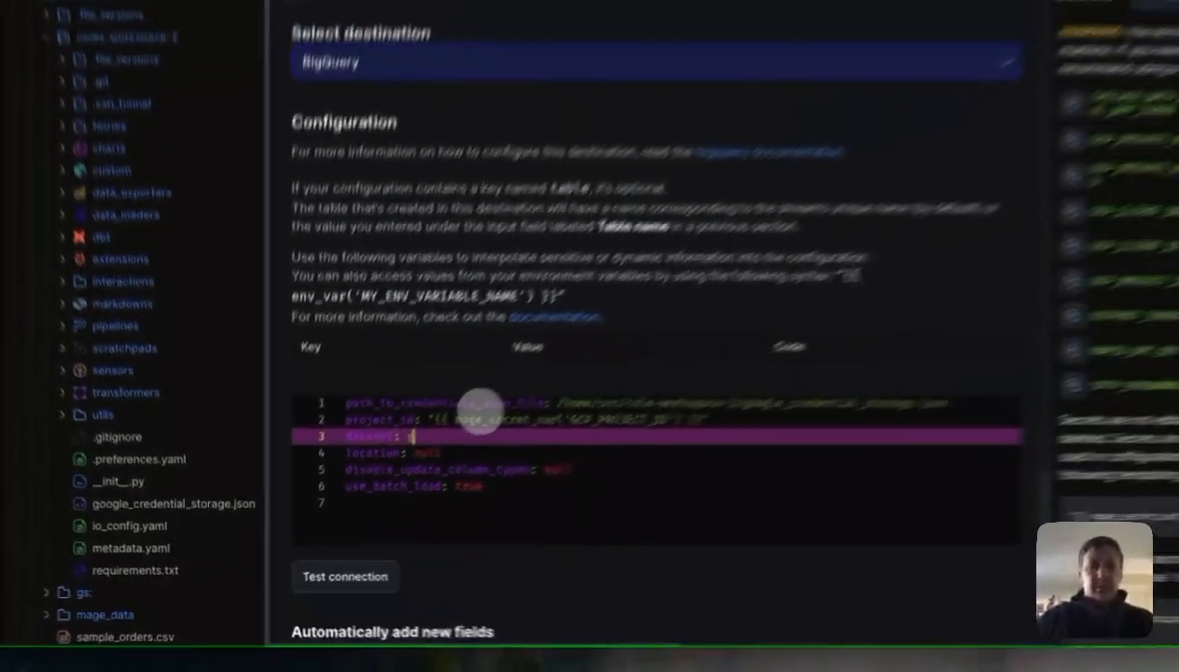
type("golf_fan")
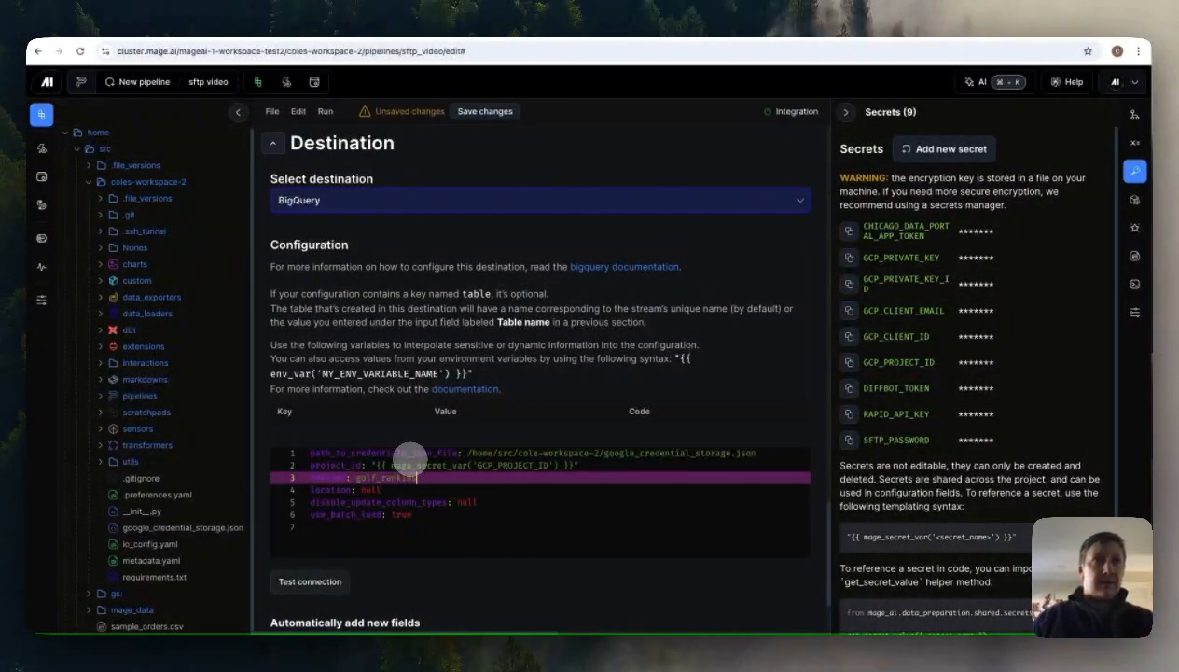
Step: Set the location in the BigQuery configuration to US
left_click(403, 489)
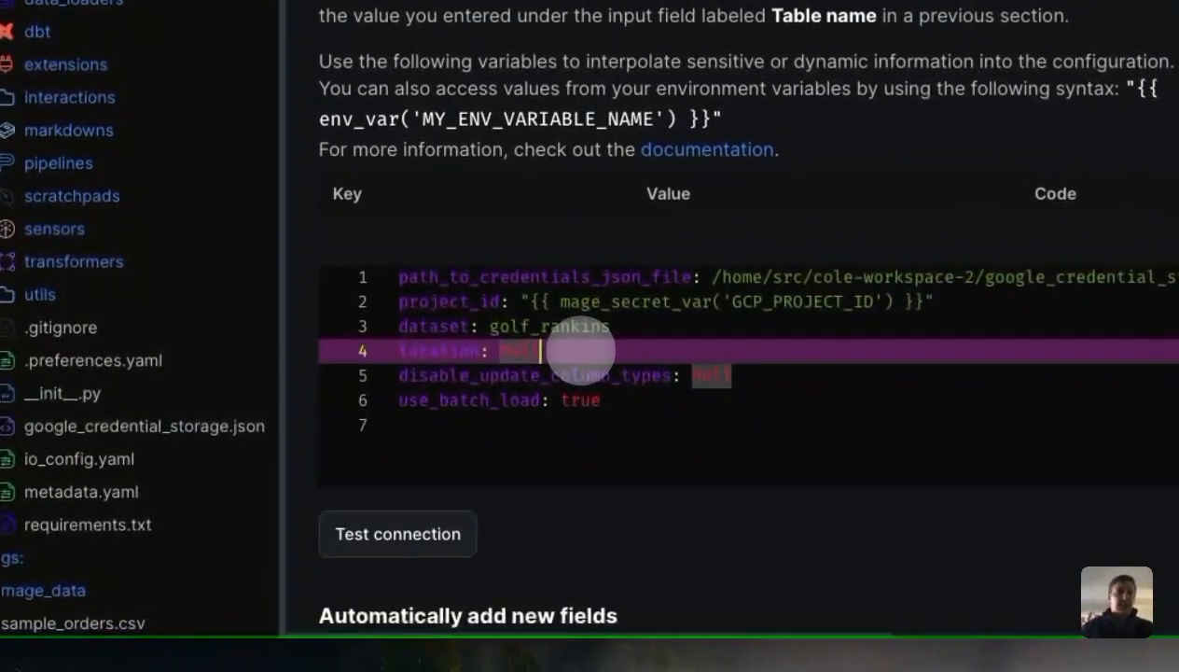
key("BackSpace")
key("BackSpace")
key("BackSpace")
key("BackSpace")
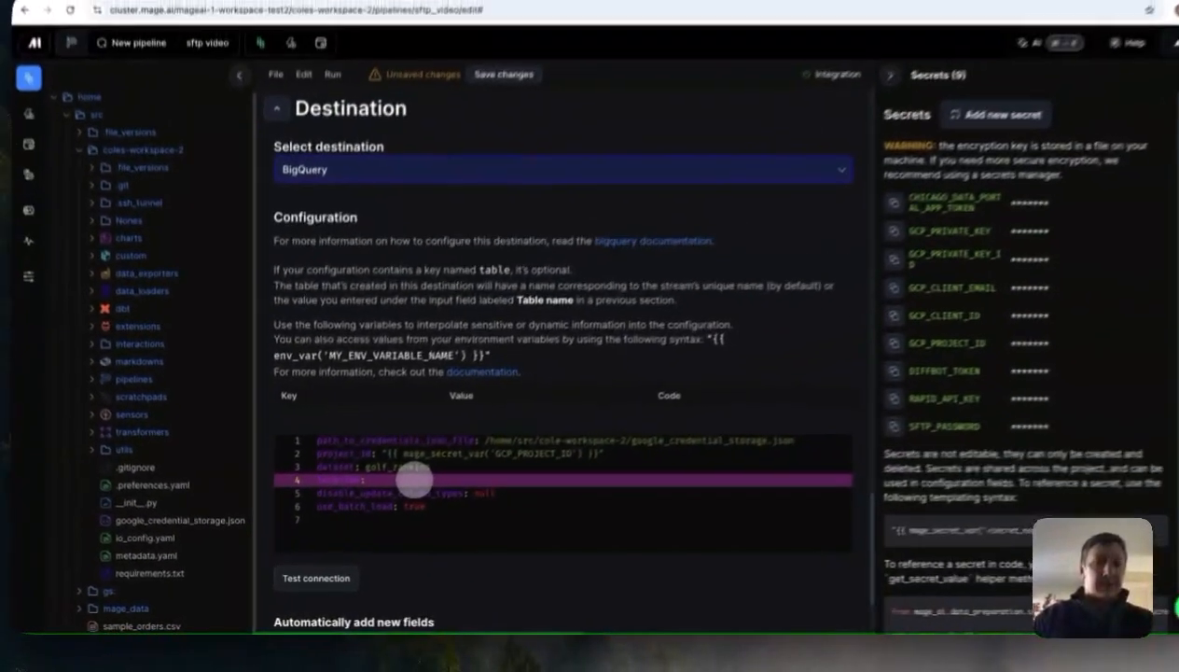
type("us")
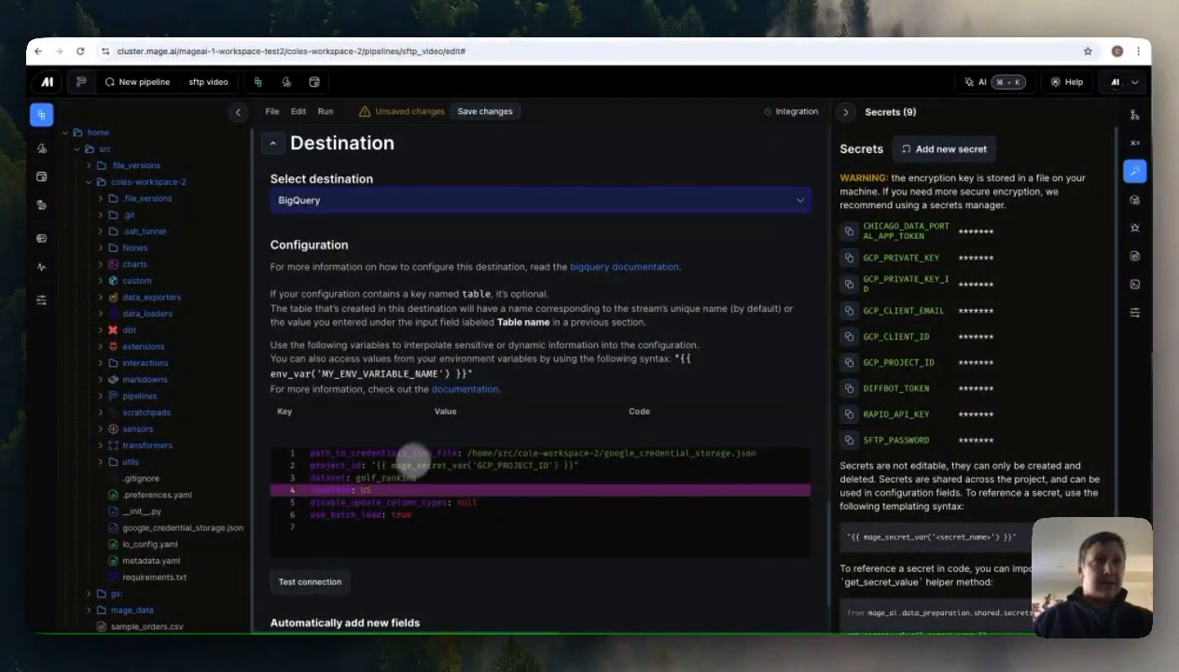
Step: Keep the default disable_update_column_types and use_batch_load settings, save the pipeline, and test the BigQuery connection
left_click(471, 514)
left_click_drag(440, 514, 308, 505)
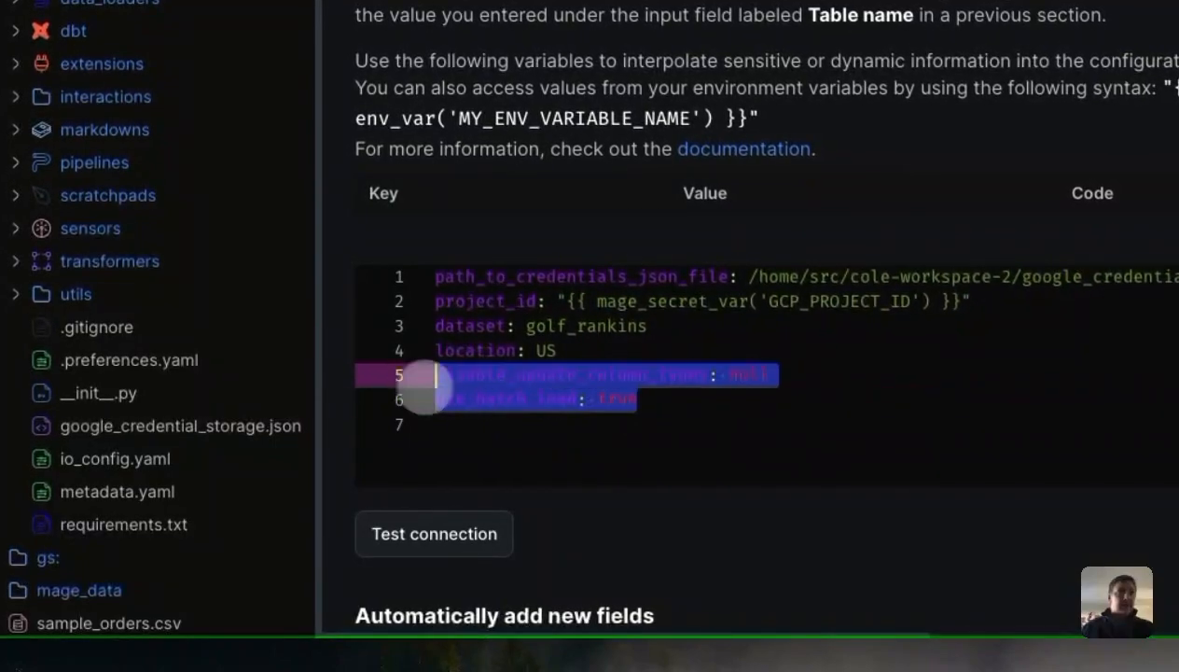
left_click(709, 406)
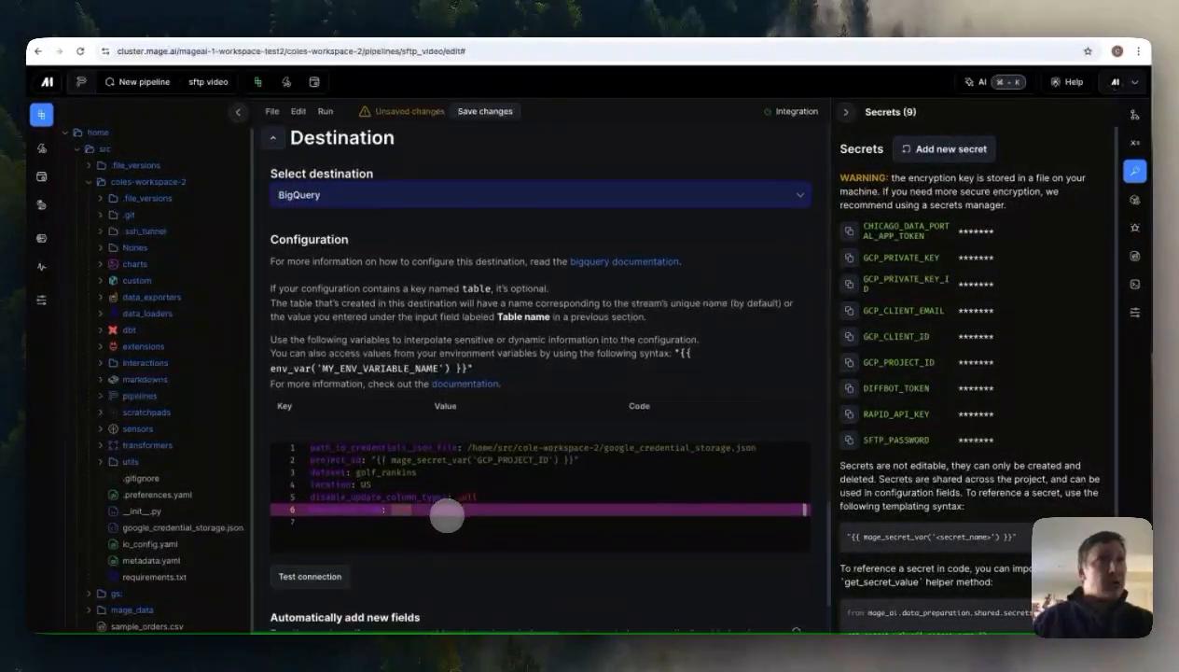
scroll(448, 516, "down", 1)
key("super+s")
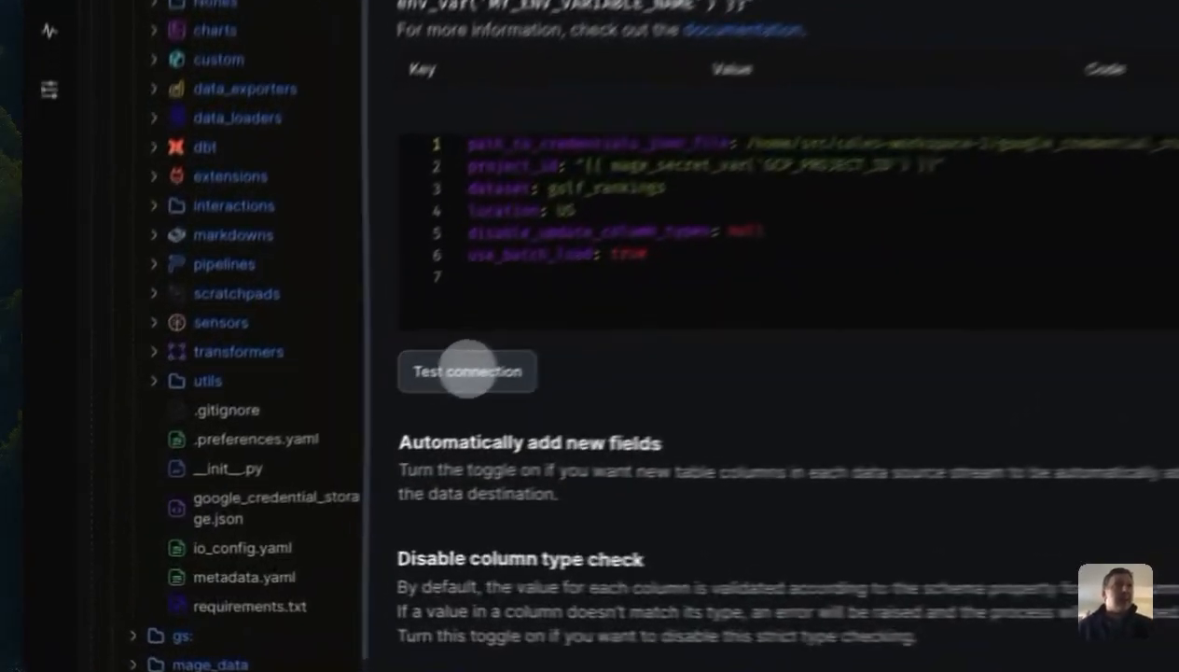
left_click(277, 458)
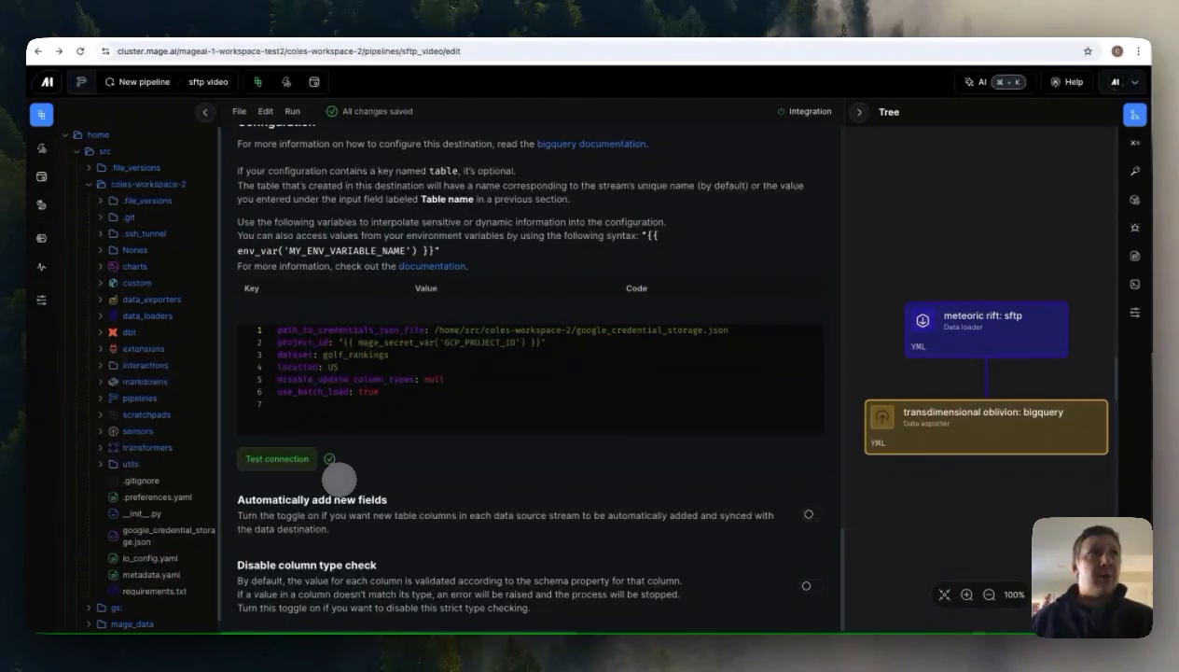
Step: Run the sftp video pipeline once immediately without runtime variables and open the block runs of that run
mouse_move(52, 166)
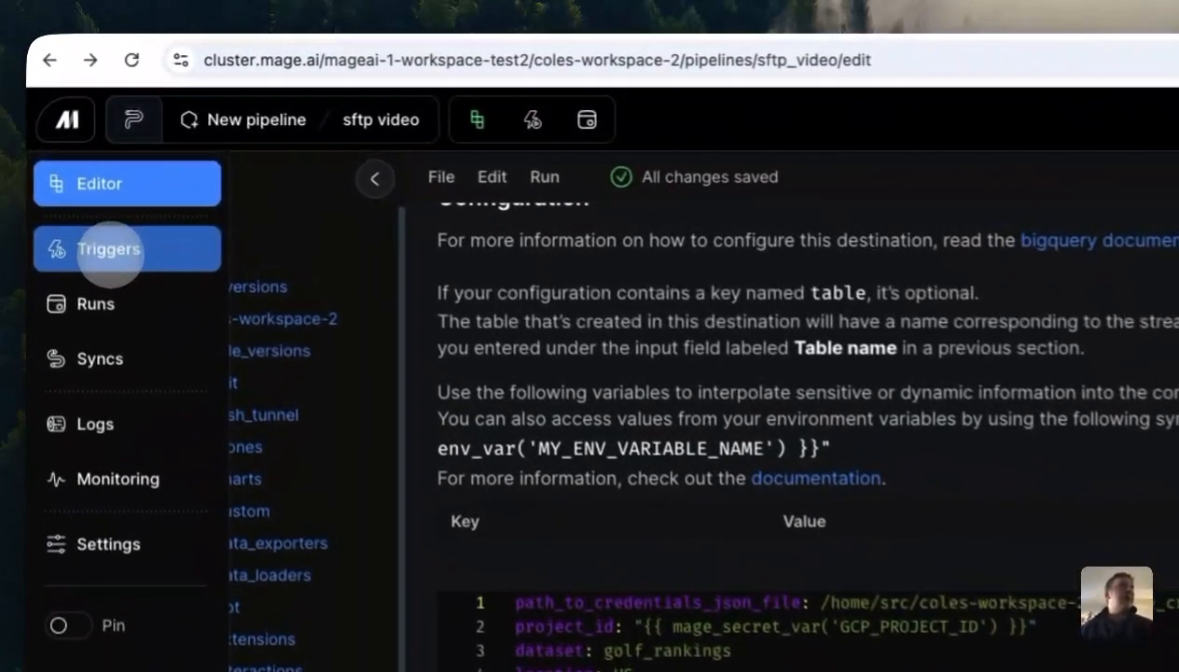
left_click(68, 147)
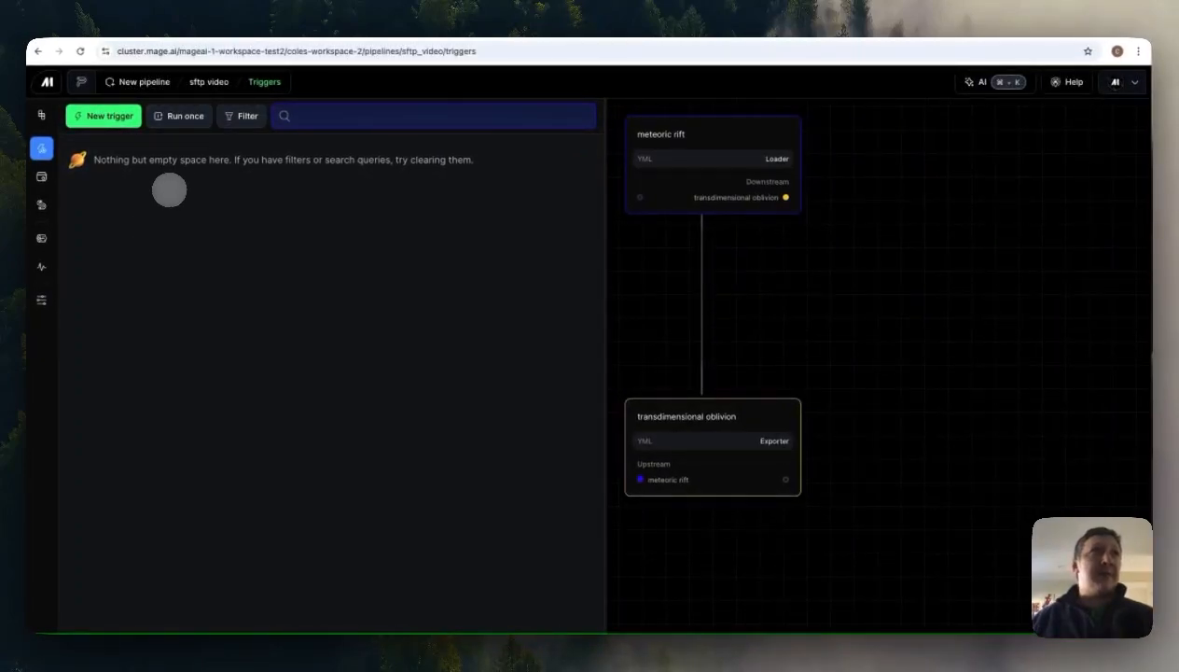
left_click(187, 116)
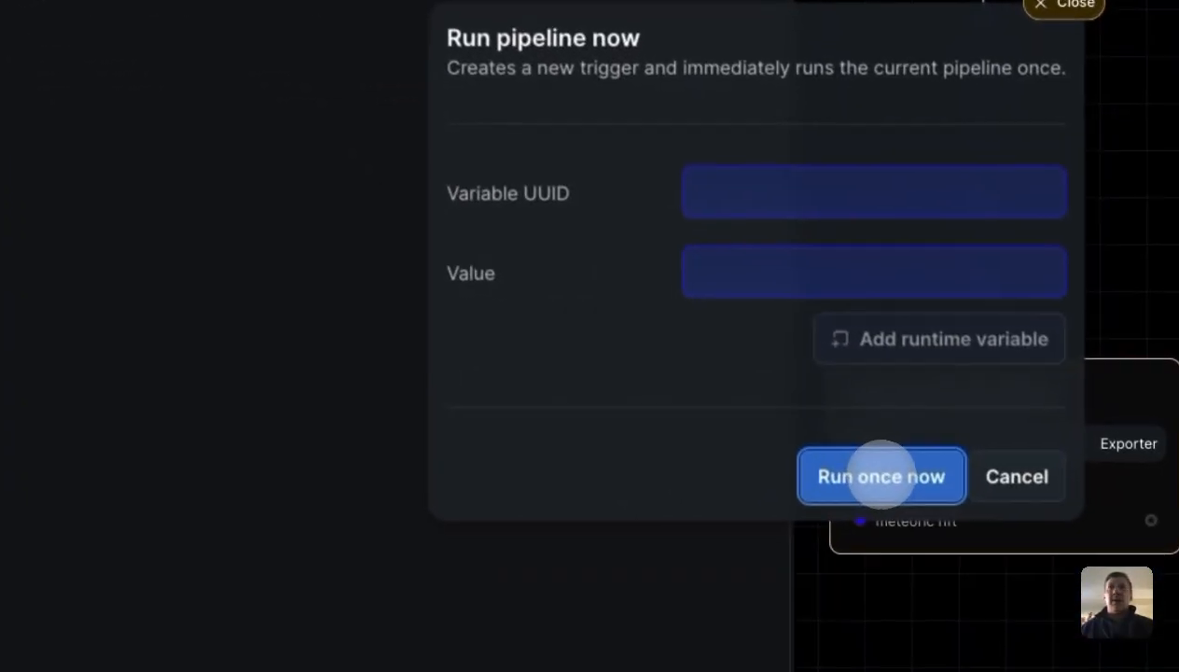
left_click(866, 461)
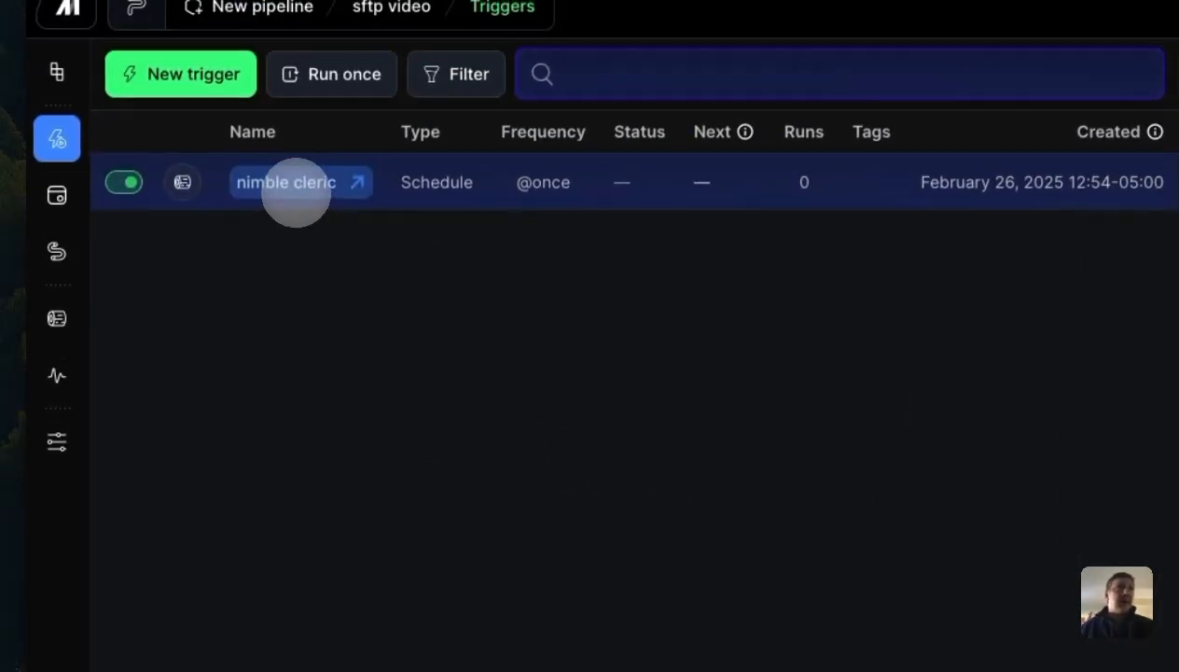
left_click(295, 182)
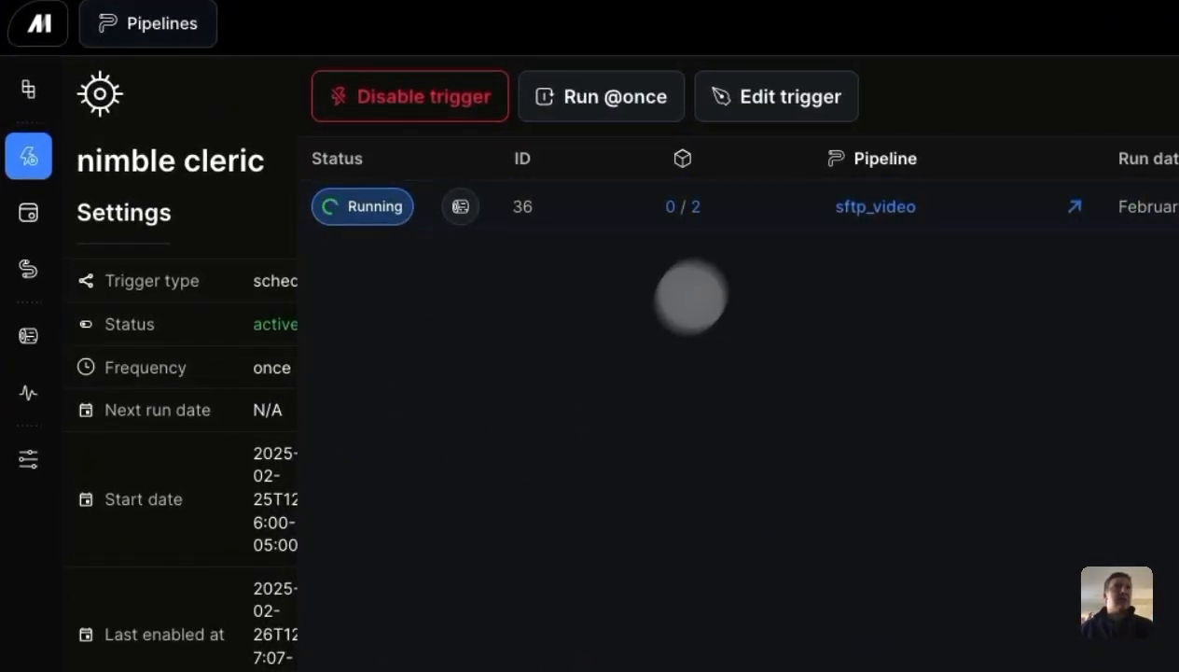
left_click(673, 202)
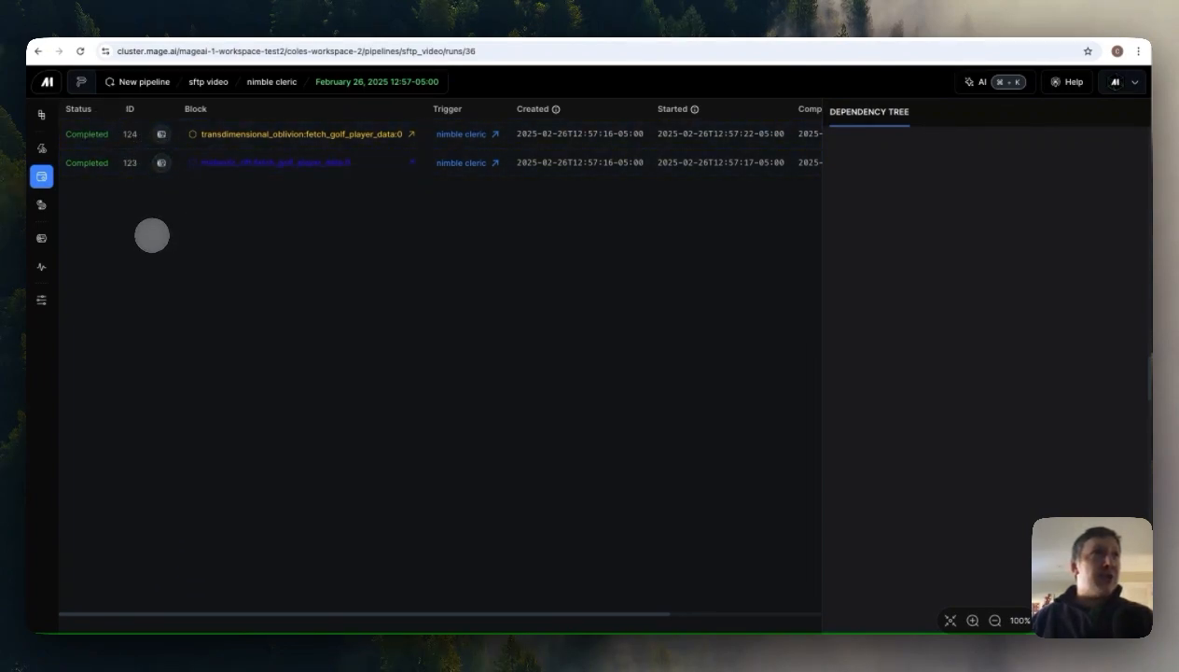
Step: Switch to BigQuery in Google Cloud, reload it, and expand the project's golf_rankings dataset to show its tables
mouse_move(1104, 639)
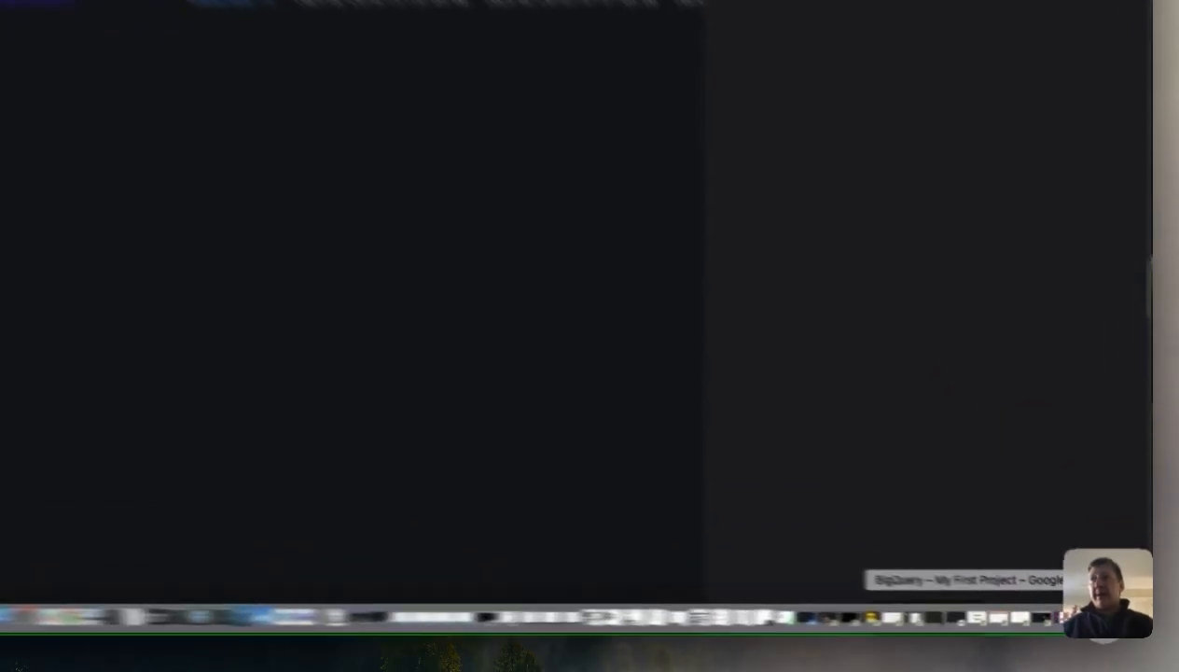
left_click(991, 619)
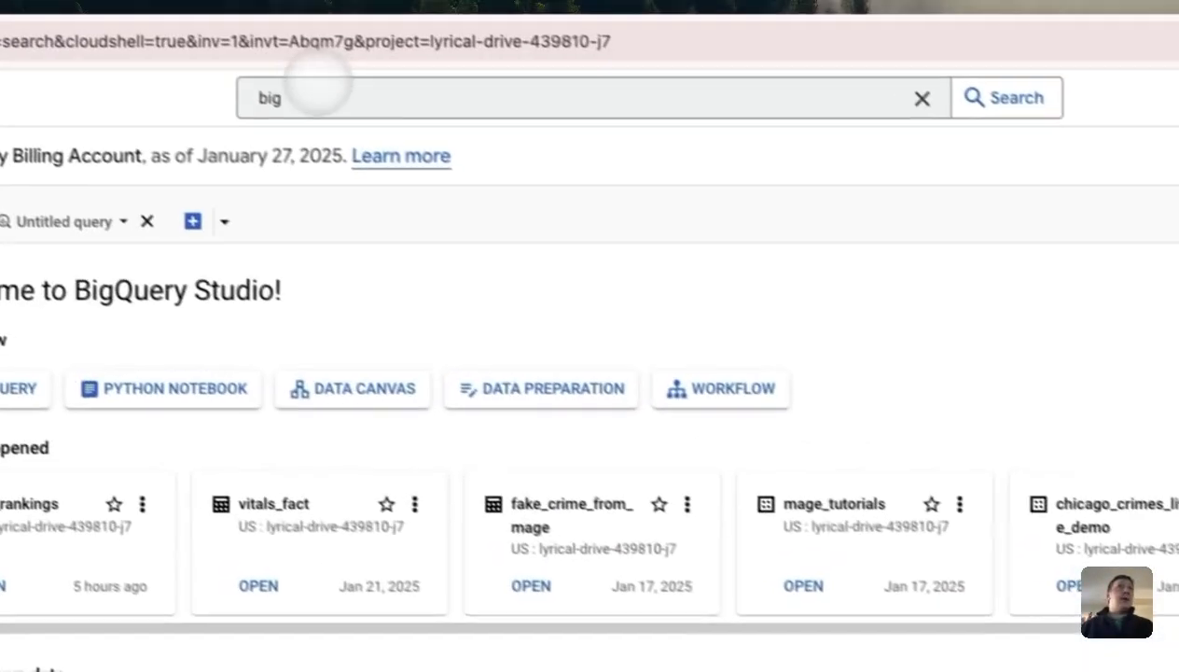
left_click(369, 63)
key("Escape")
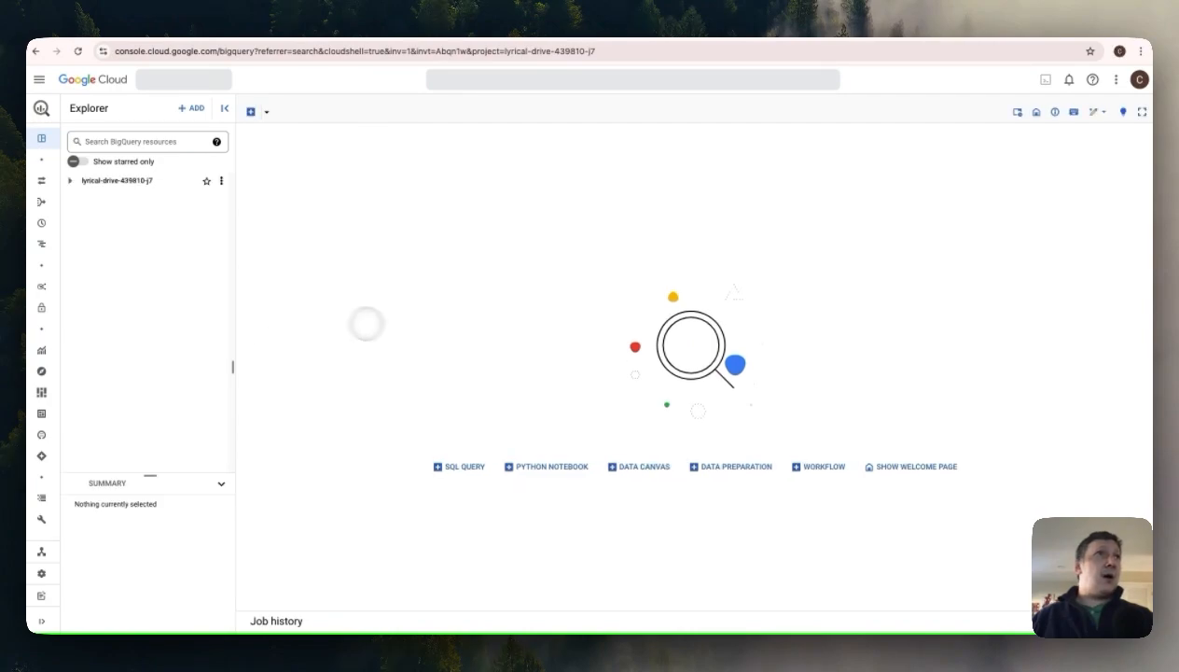
left_click(70, 180)
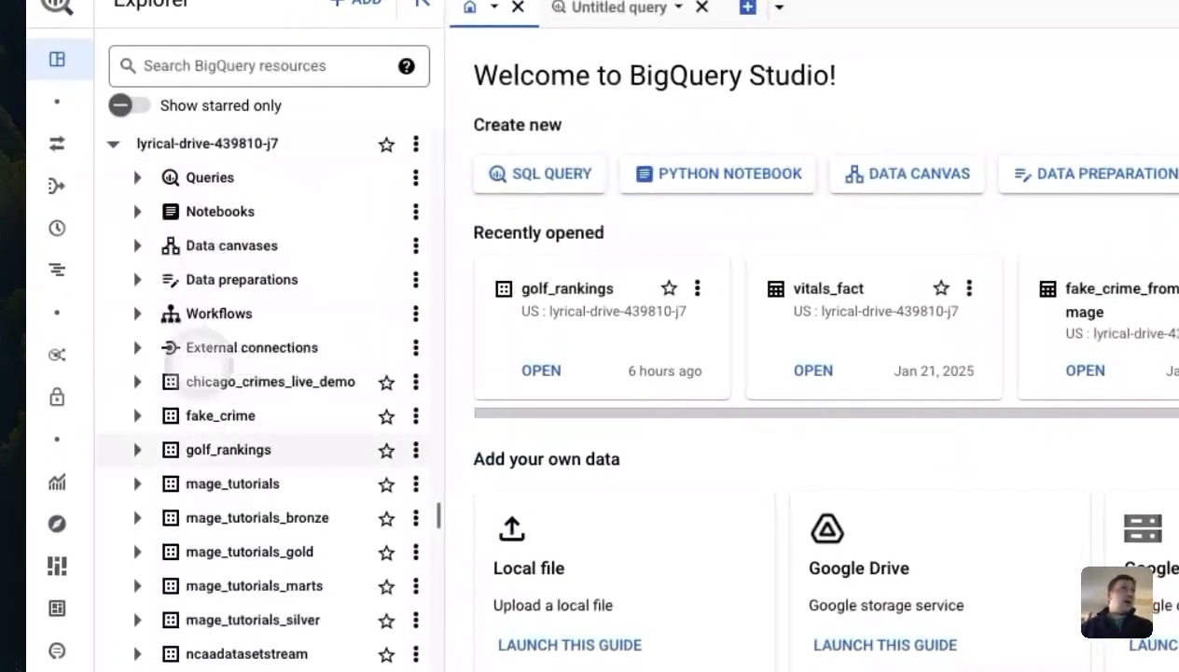
scroll(186, 383, "down", 3)
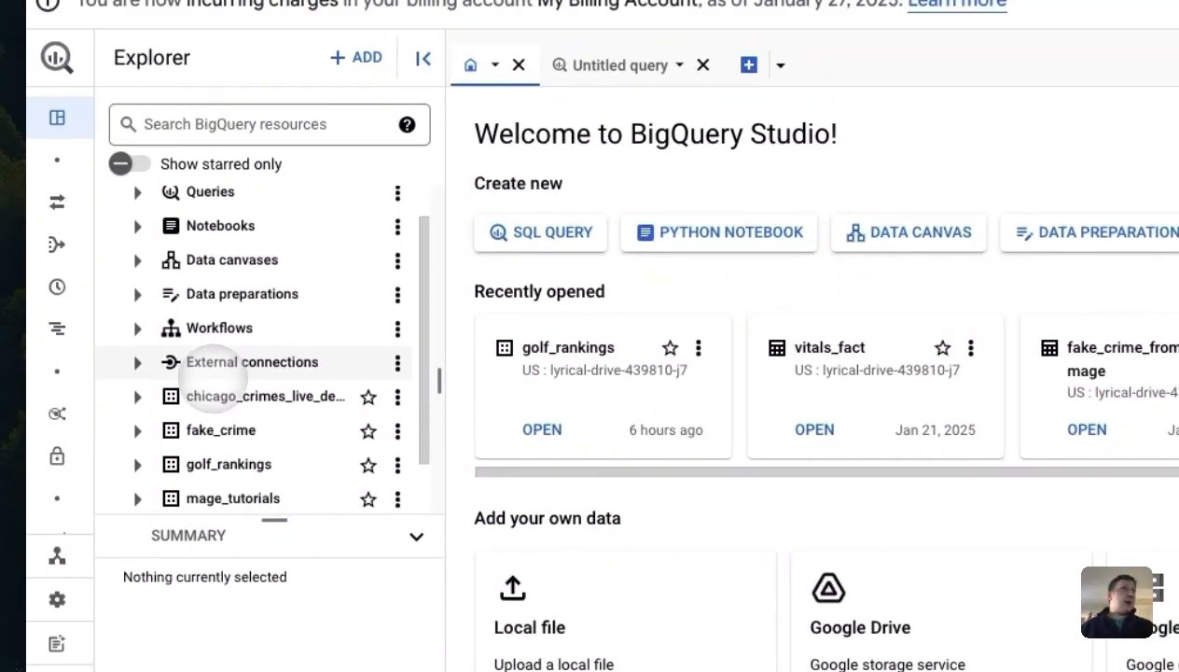
left_click(137, 334)
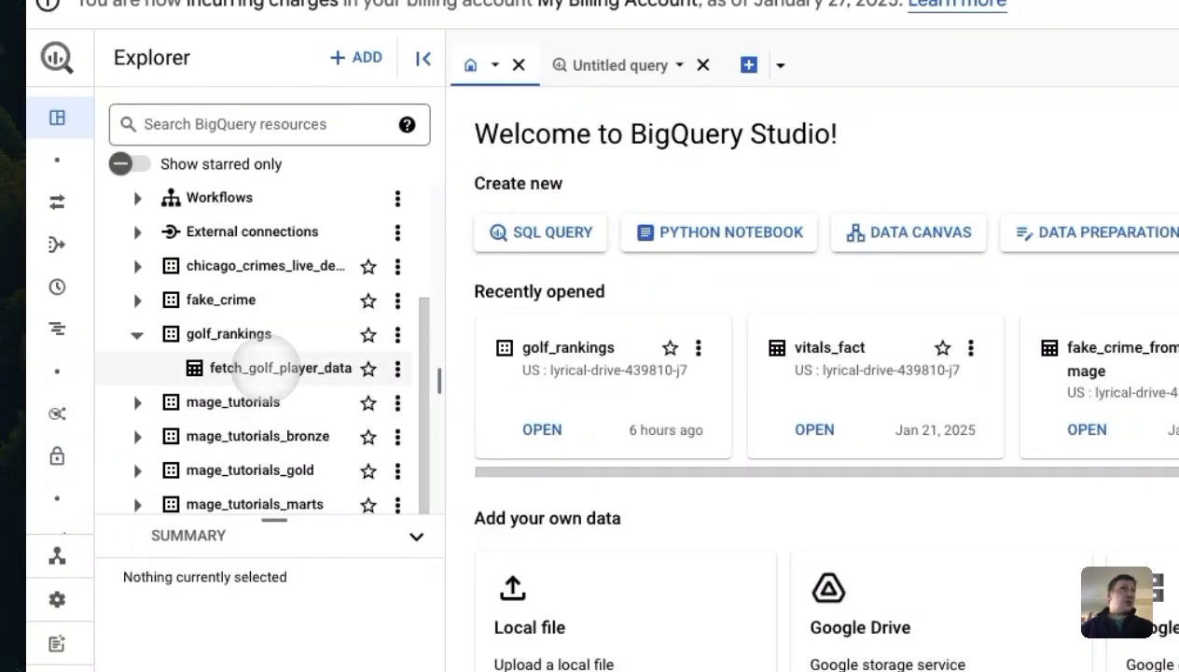
Step: Create a query on the fetch_golf_player_data table that selects COUNT (*), and run it to count the loaded rows
left_click(397, 368)
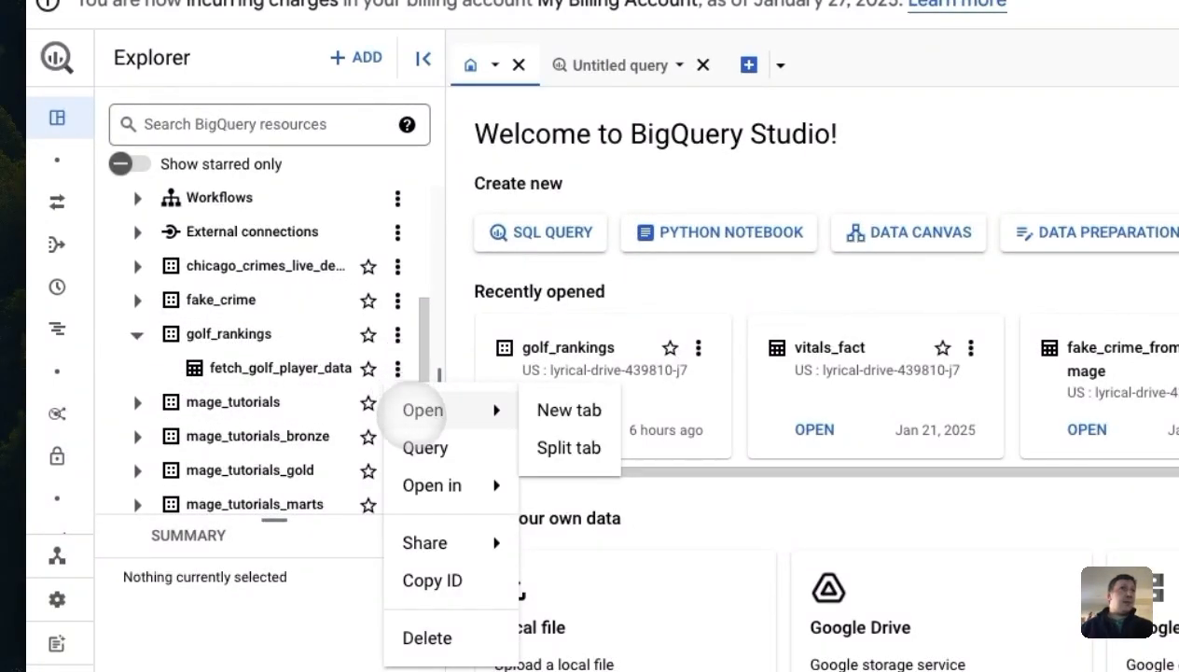
left_click(419, 448)
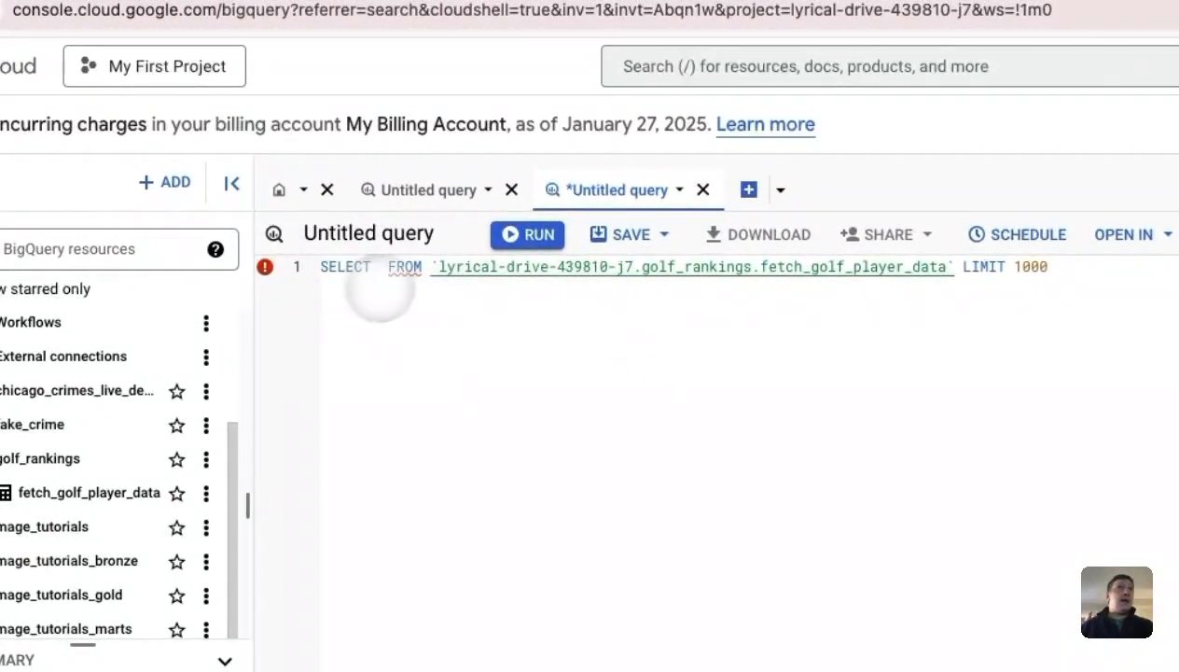
left_click(378, 274)
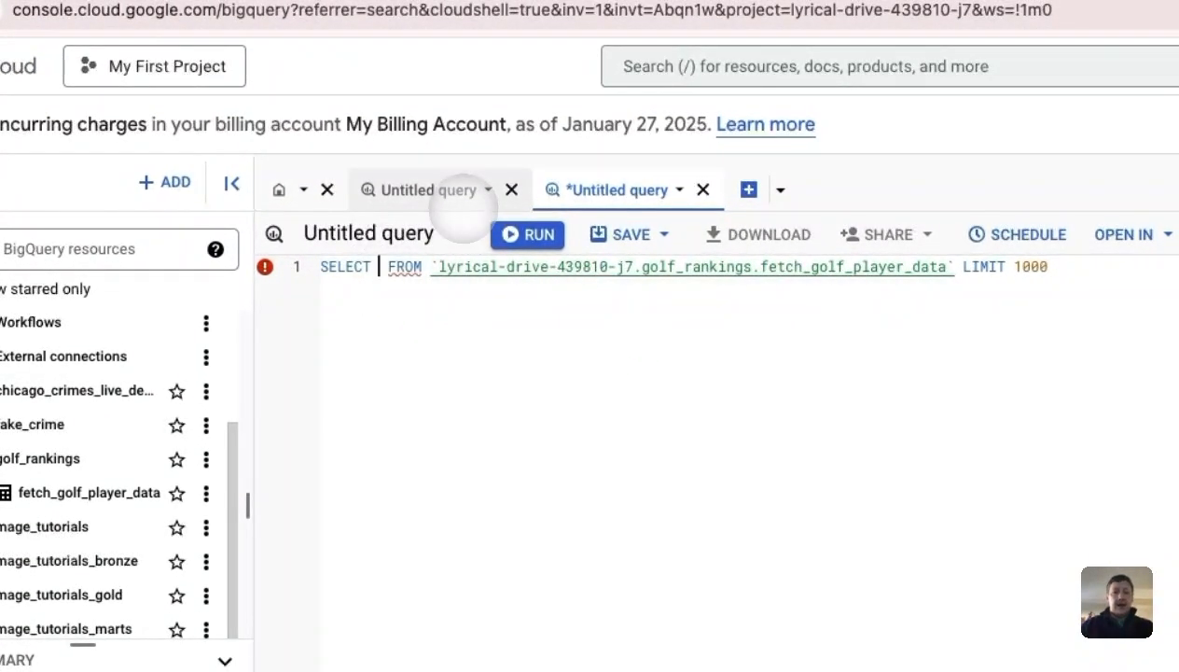
type("COUNT")
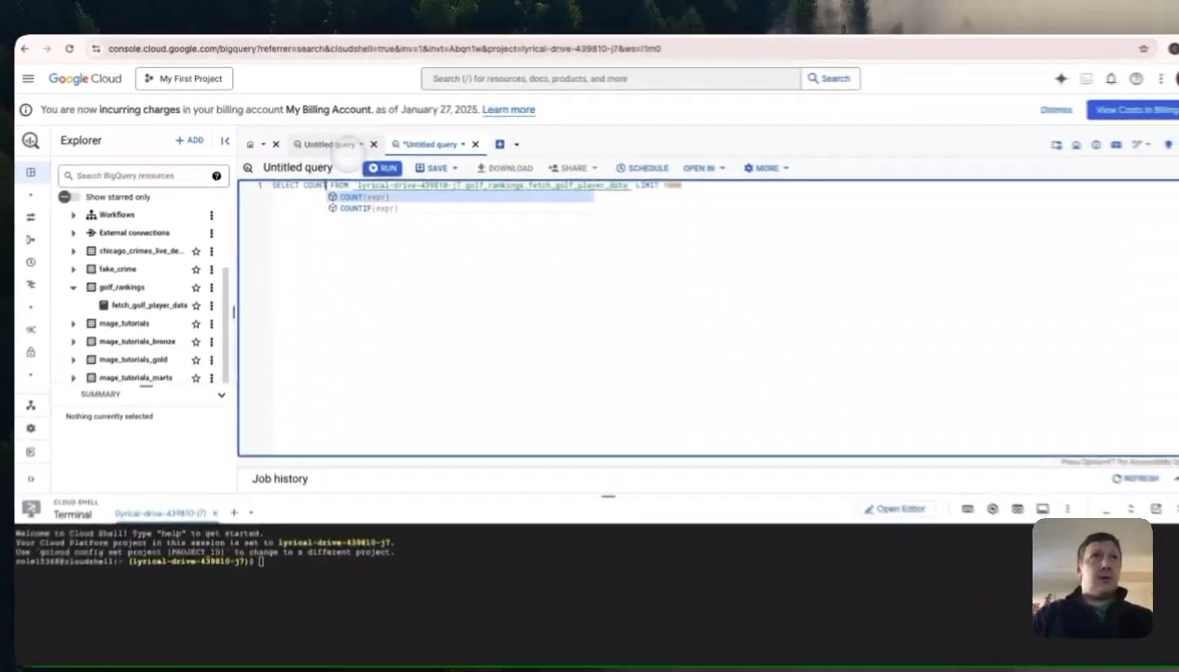
type("(")
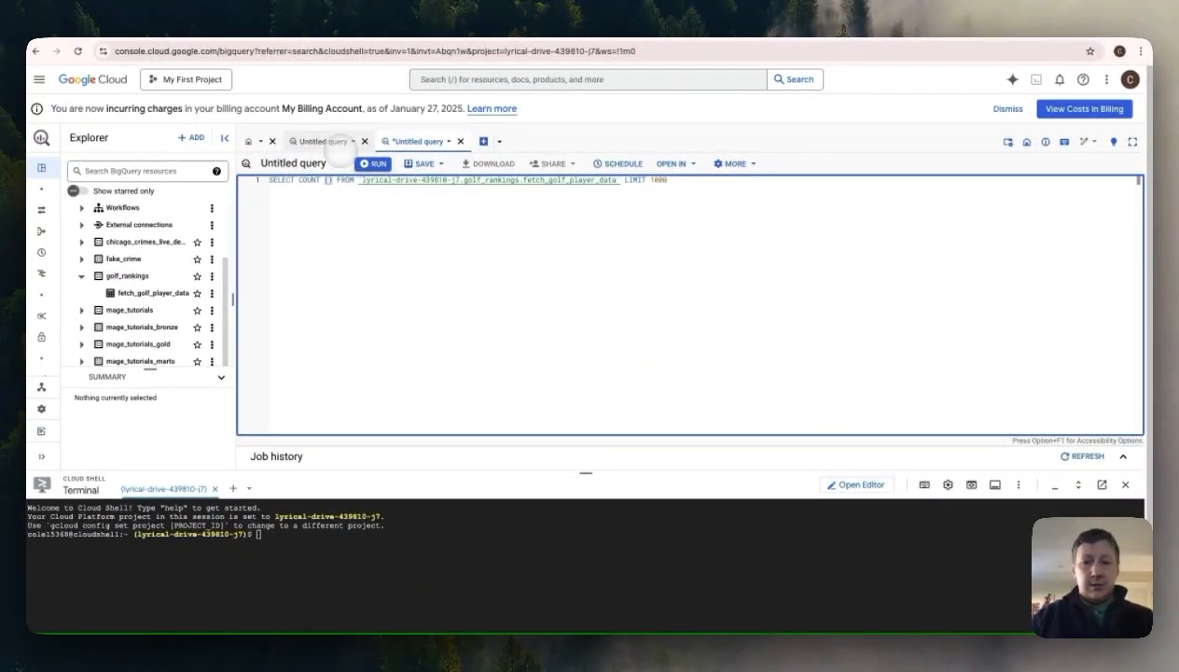
type("*")
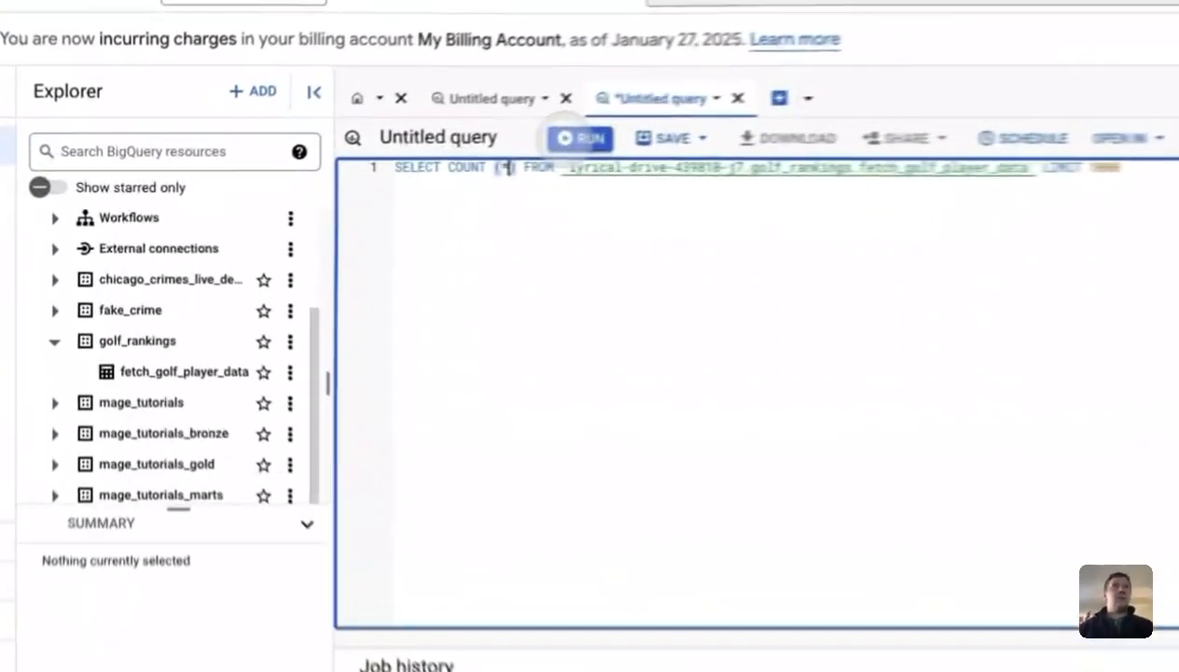
left_click(375, 164)
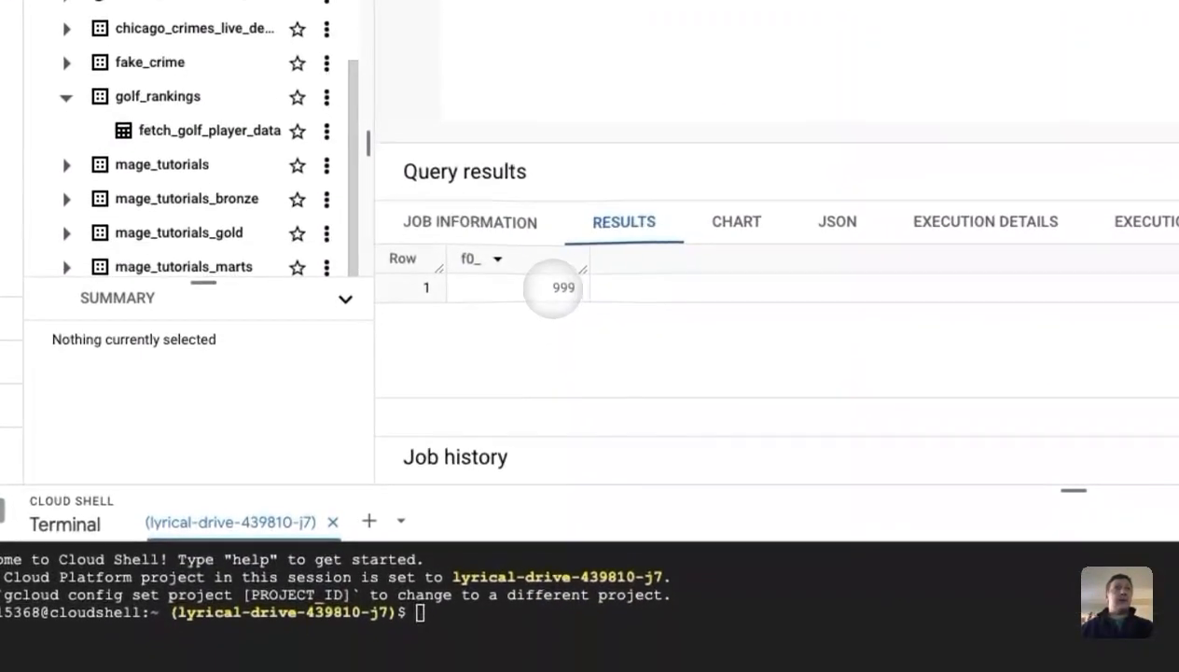
double_click(550, 549)
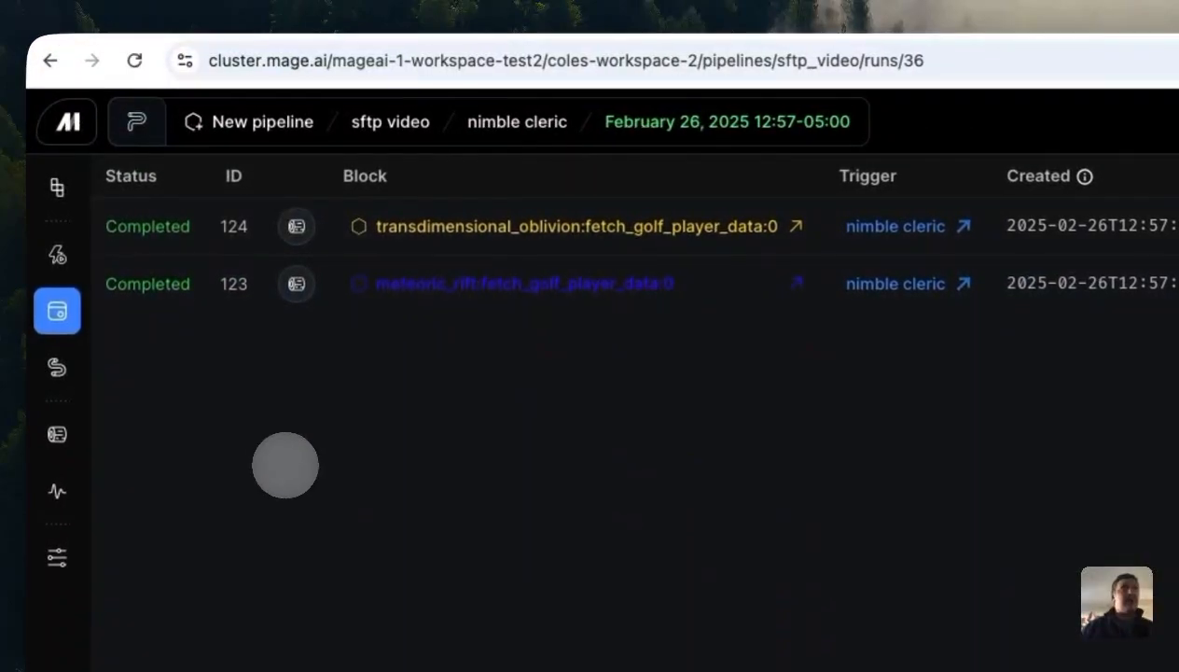
Step: Switch back to Mage and leave the sftp video run for the workspace's home page
left_click(64, 121)
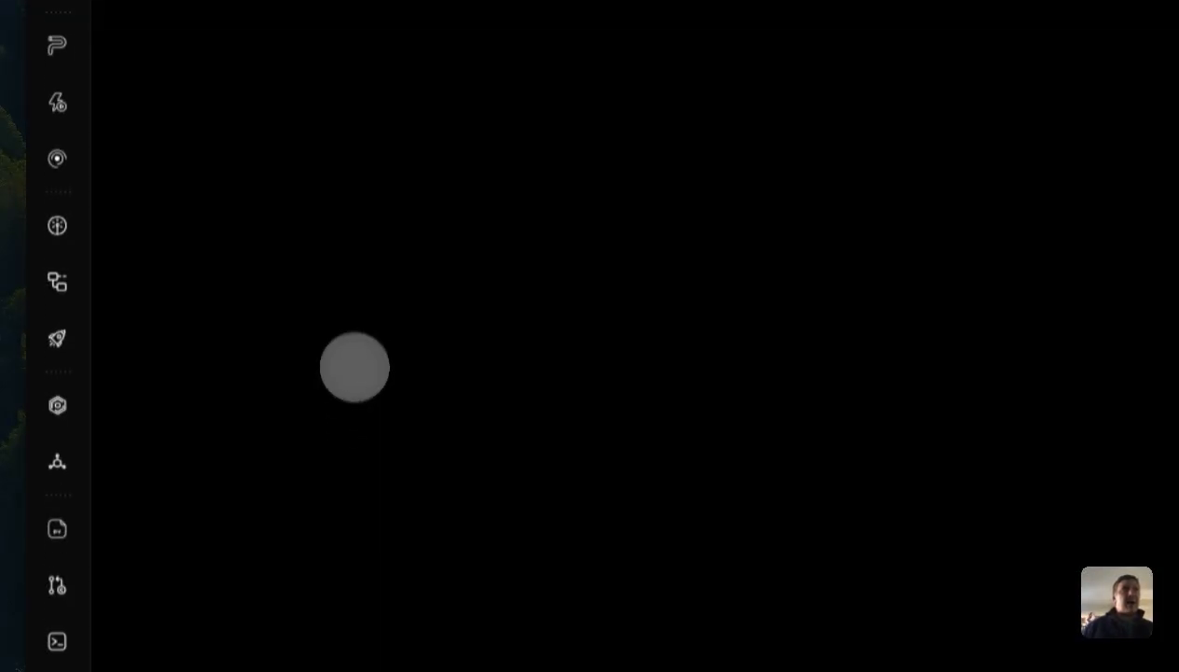